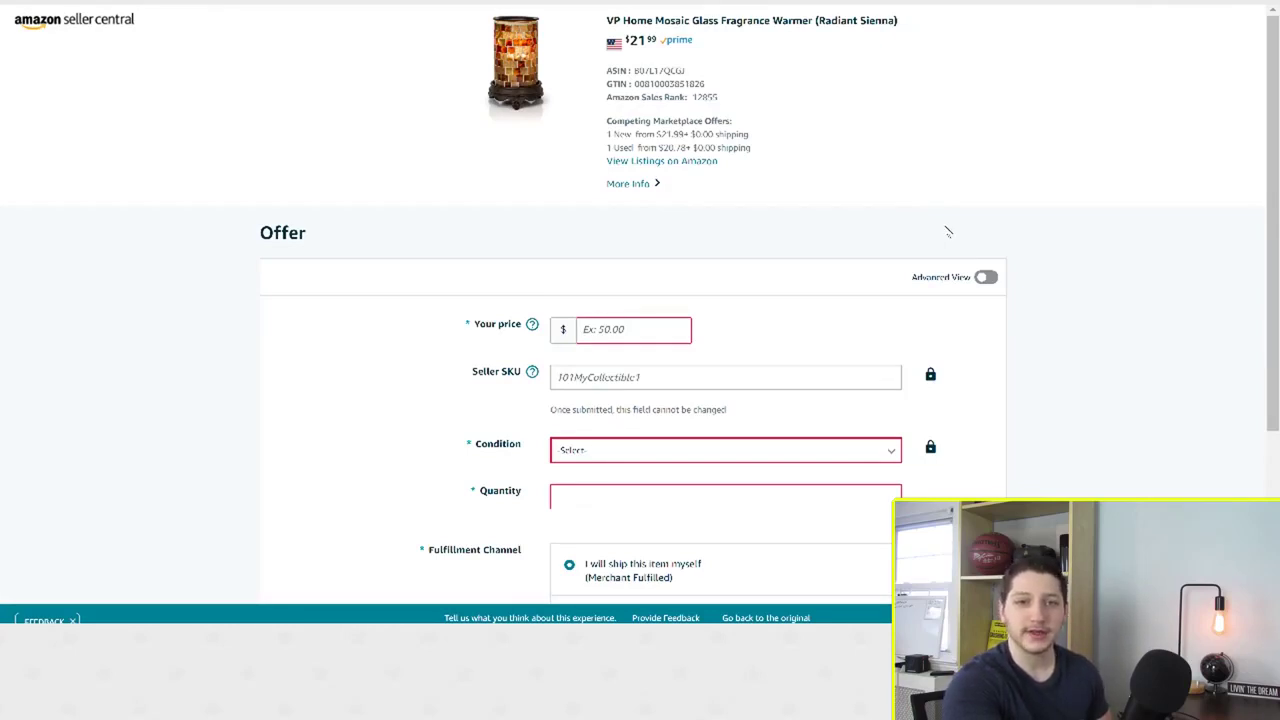
- Set the fragrance warmer offer's price to $21.00 and its quantity to 12
{"action": "scroll", "coordinate": [870, 224], "scroll_direction": "down", "scroll_amount": 1}
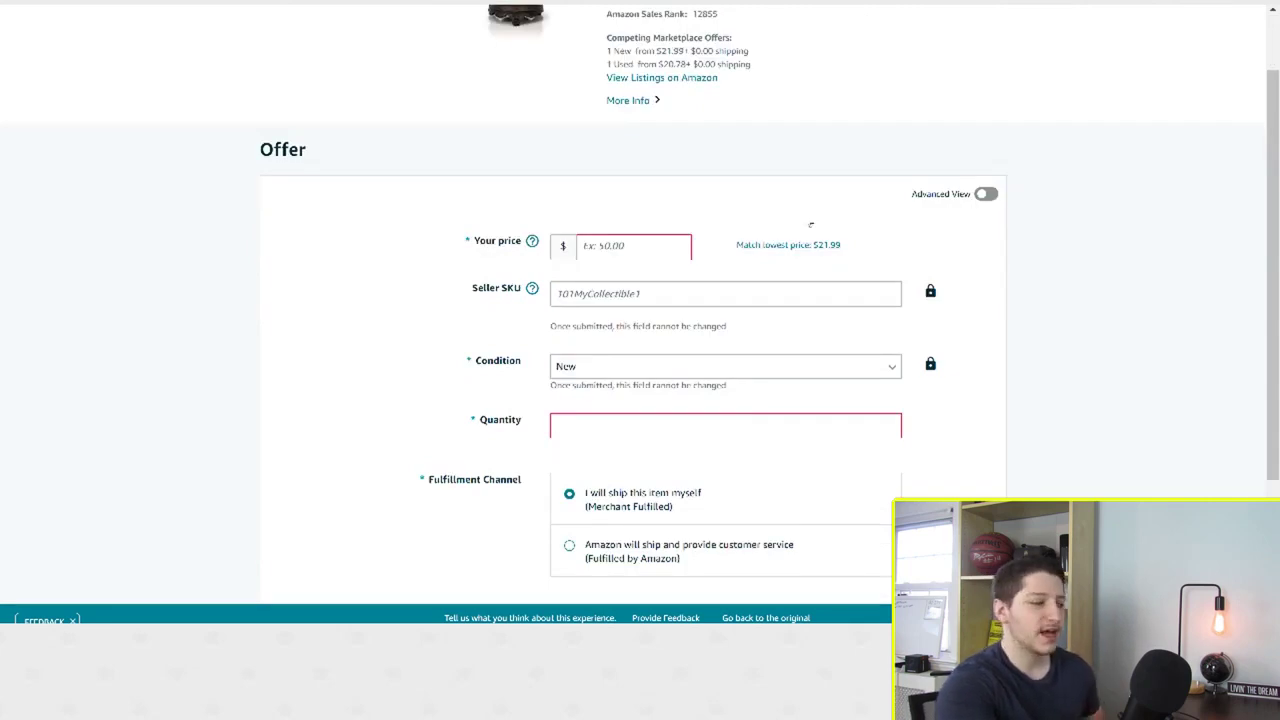
{"action": "left_click", "coordinate": [653, 250]}
{"action": "type", "text": "21"}
{"action": "left_click", "coordinate": [632, 293]}
{"action": "scroll", "coordinate": [654, 295], "scroll_direction": "down", "scroll_amount": 2}
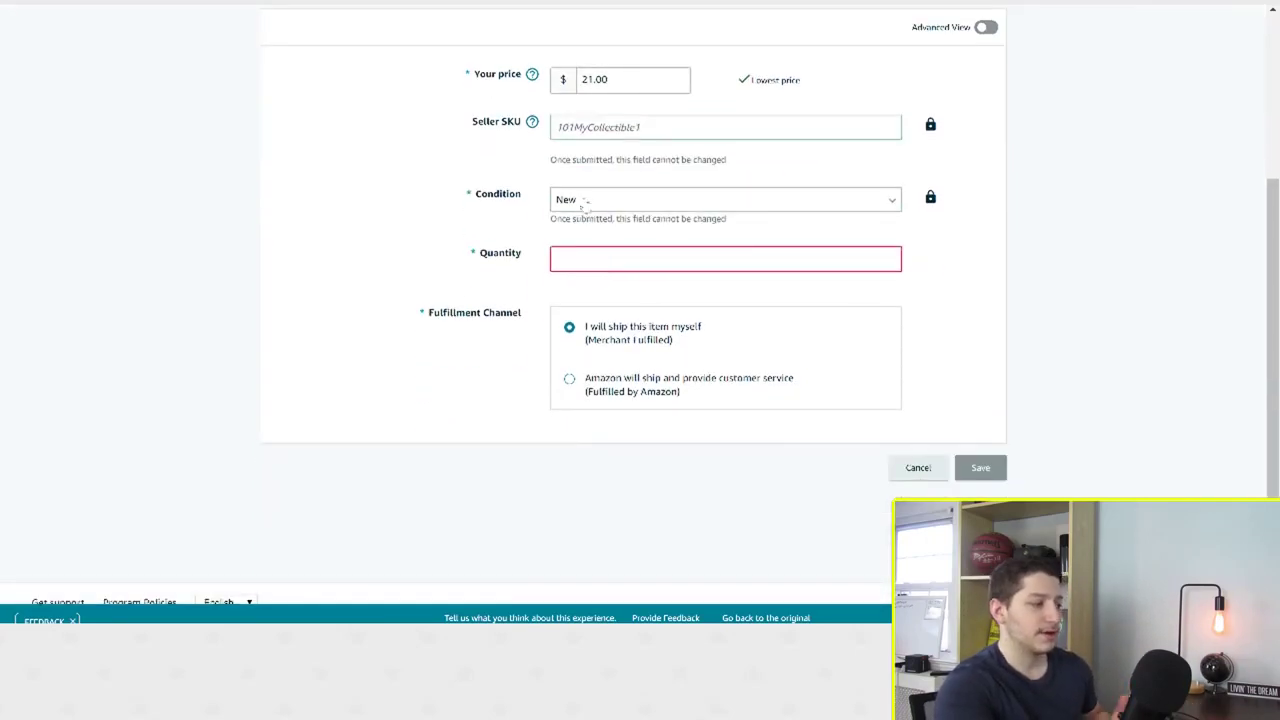
{"action": "left_click", "coordinate": [632, 258]}
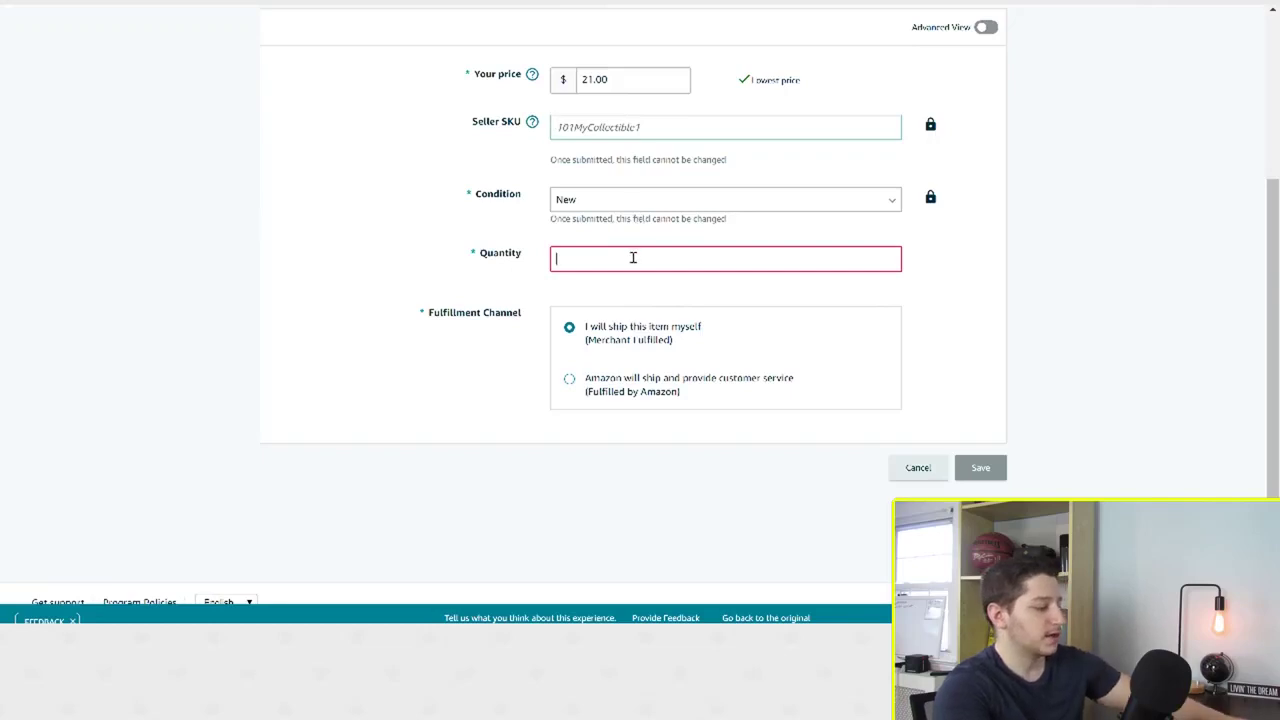
{"action": "type", "text": "12"}
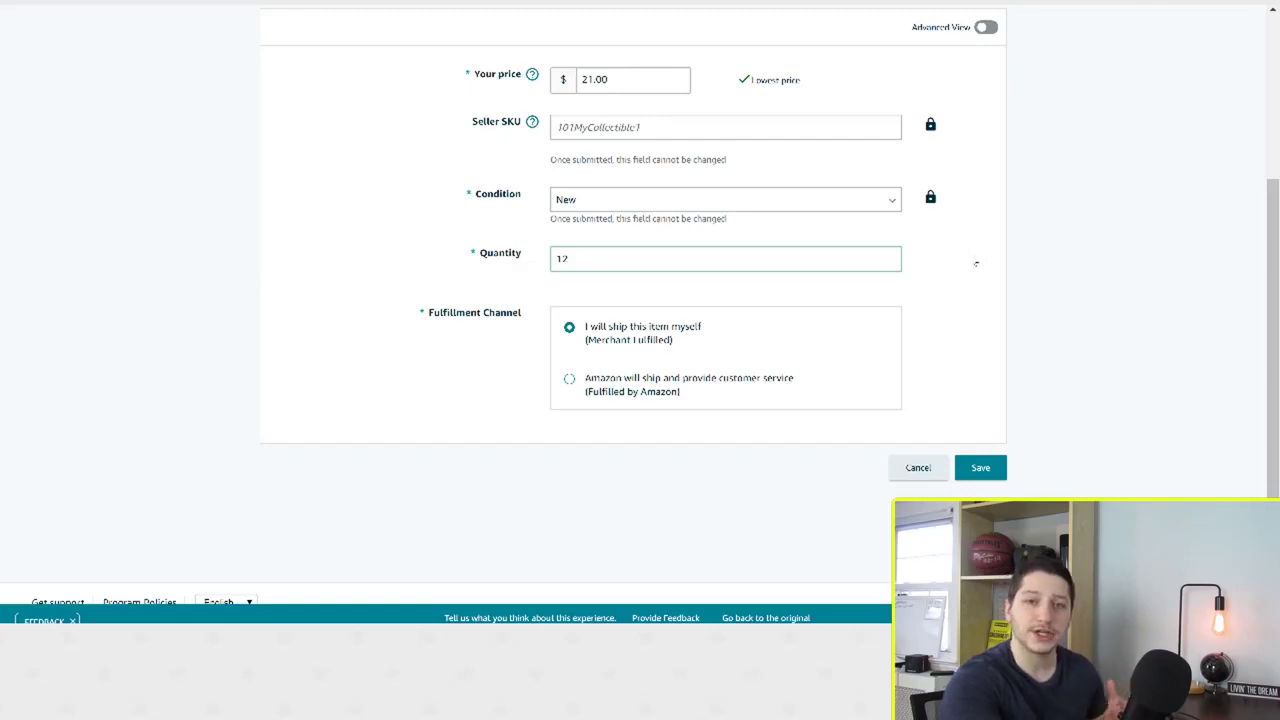
- Turn on Advanced View for the offer and review the additional fields
{"action": "scroll", "coordinate": [1068, 192], "scroll_direction": "up", "scroll_amount": 1}
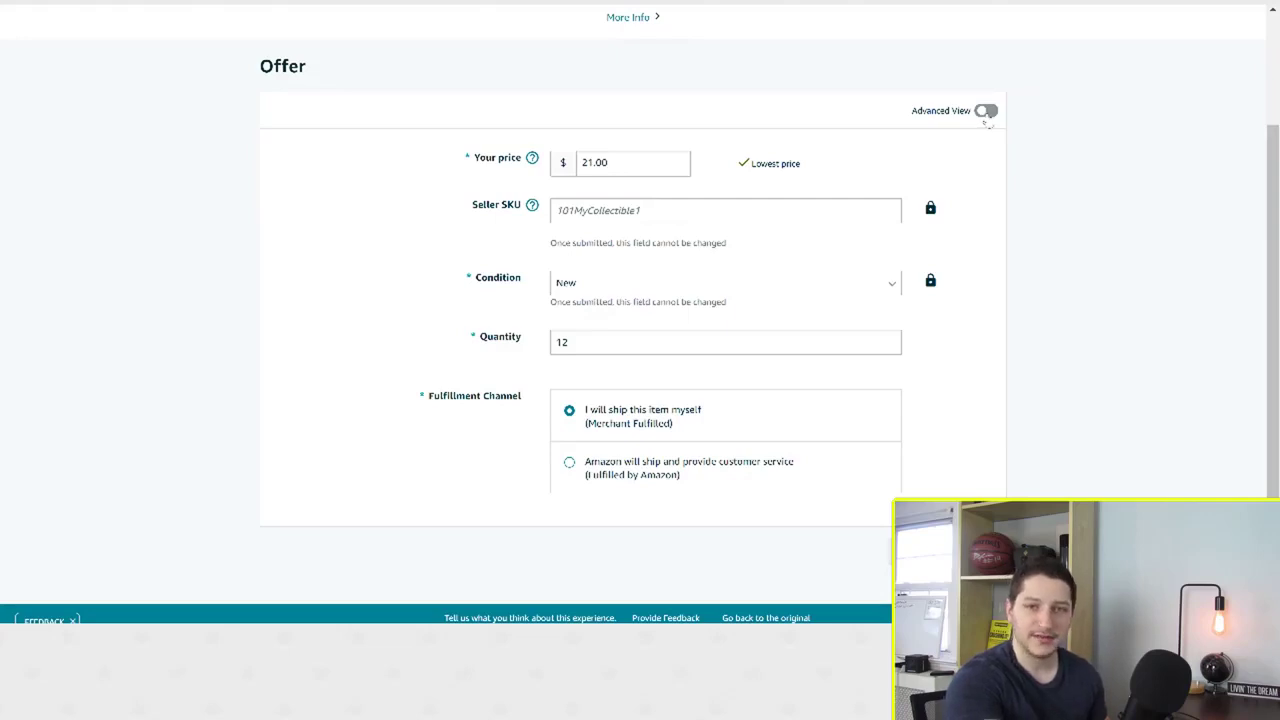
{"action": "left_click", "coordinate": [986, 112]}
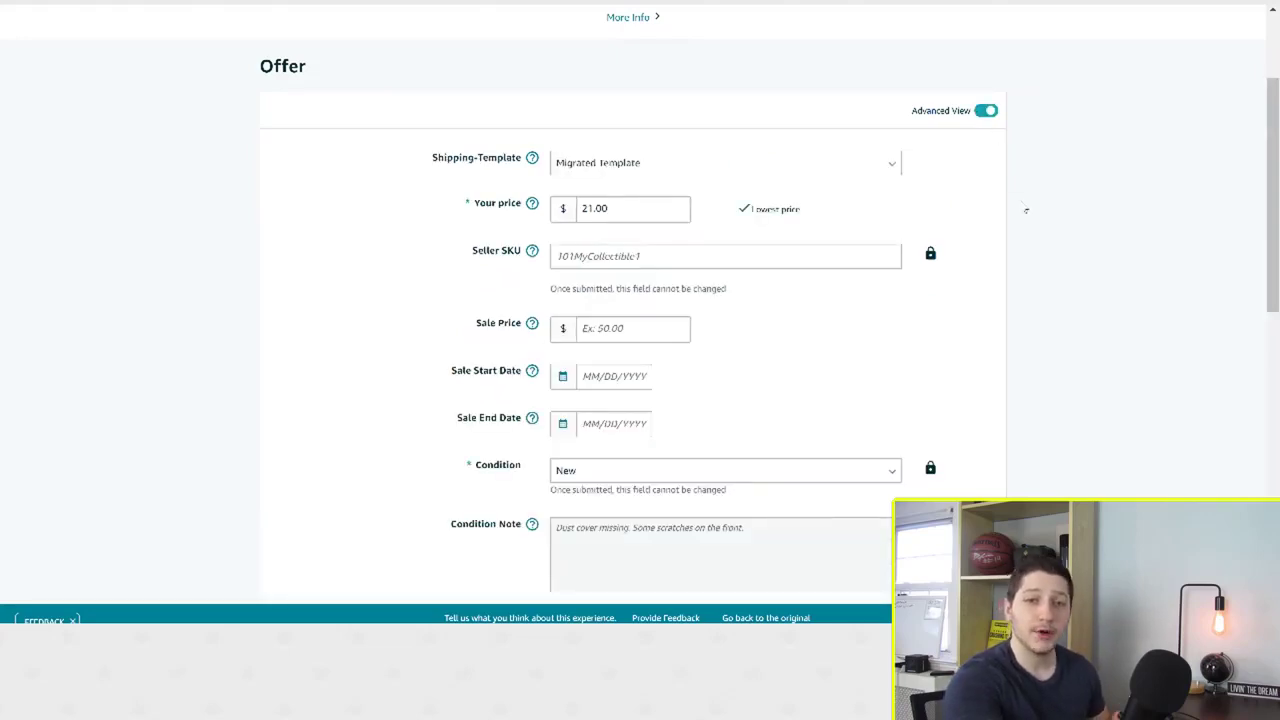
{"action": "scroll", "coordinate": [1010, 225], "scroll_direction": "down", "scroll_amount": 1}
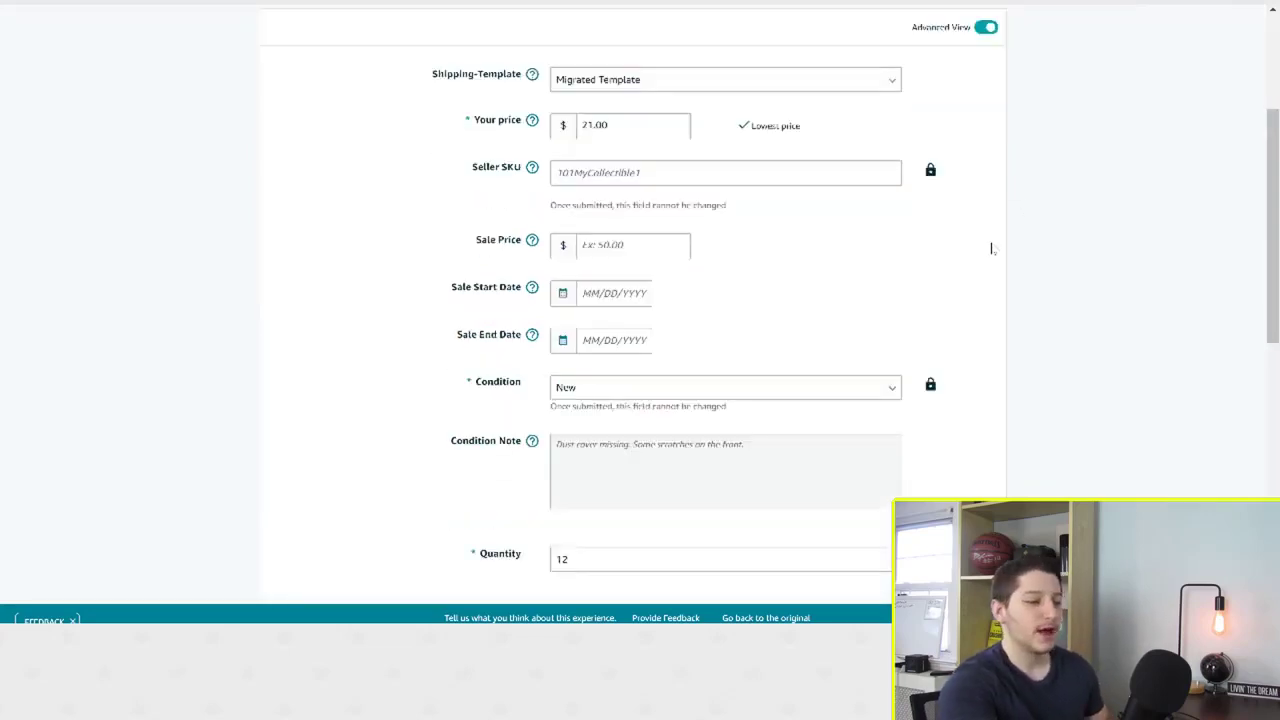
{"action": "scroll", "coordinate": [870, 266], "scroll_direction": "down", "scroll_amount": 2}
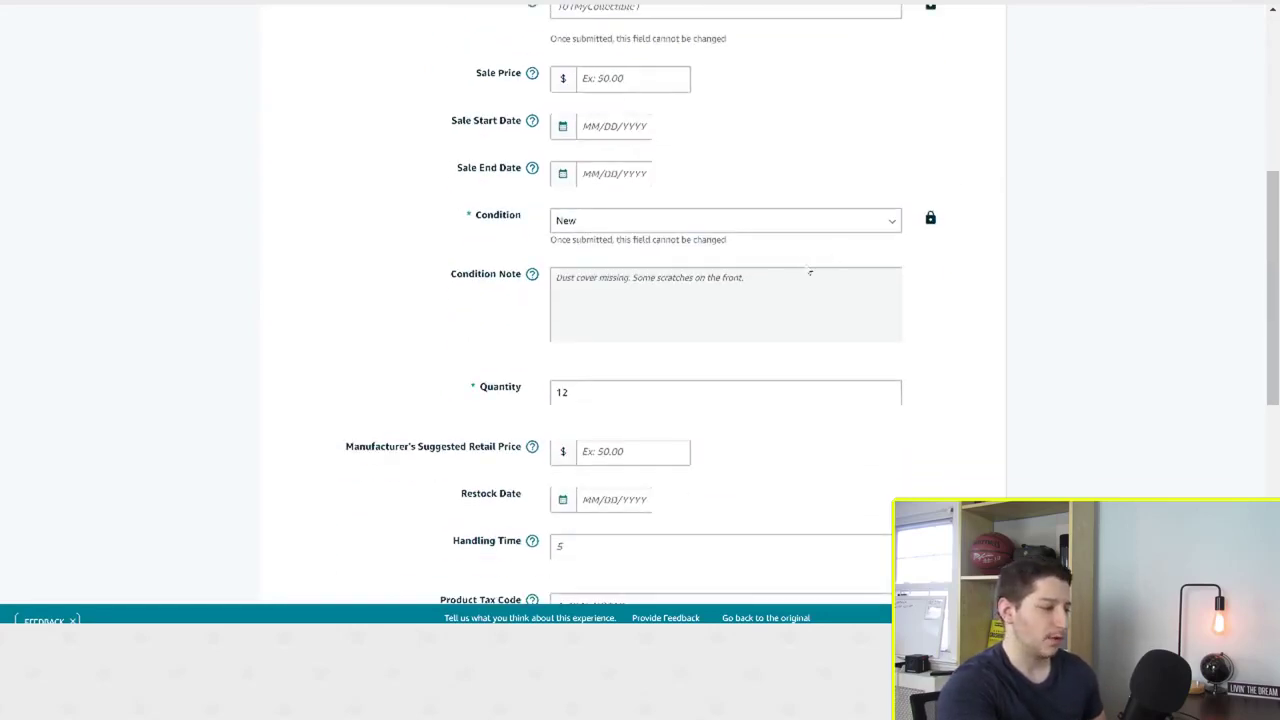
{"action": "scroll", "coordinate": [810, 269], "scroll_direction": "down", "scroll_amount": 1}
{"action": "scroll", "coordinate": [705, 295], "scroll_direction": "down", "scroll_amount": 2}
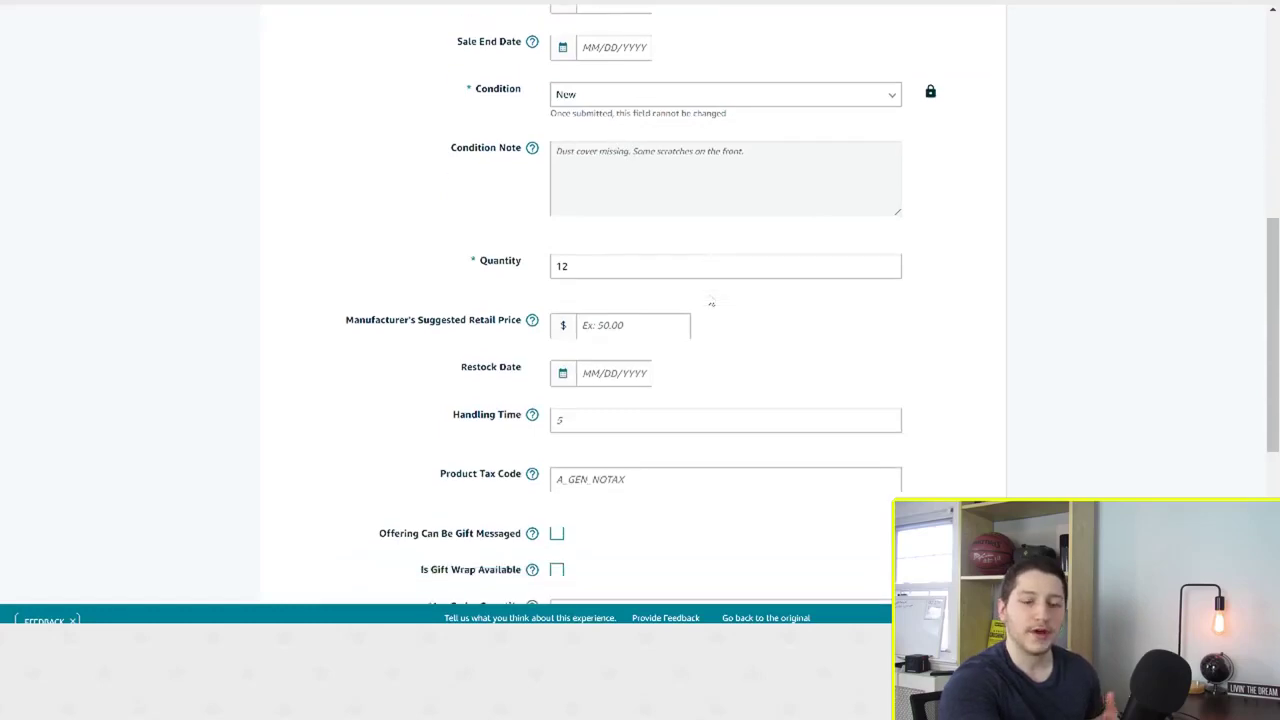
- Check the explanation of the Handling Time field and set the handling time to 5 days
{"action": "left_click", "coordinate": [643, 253]}
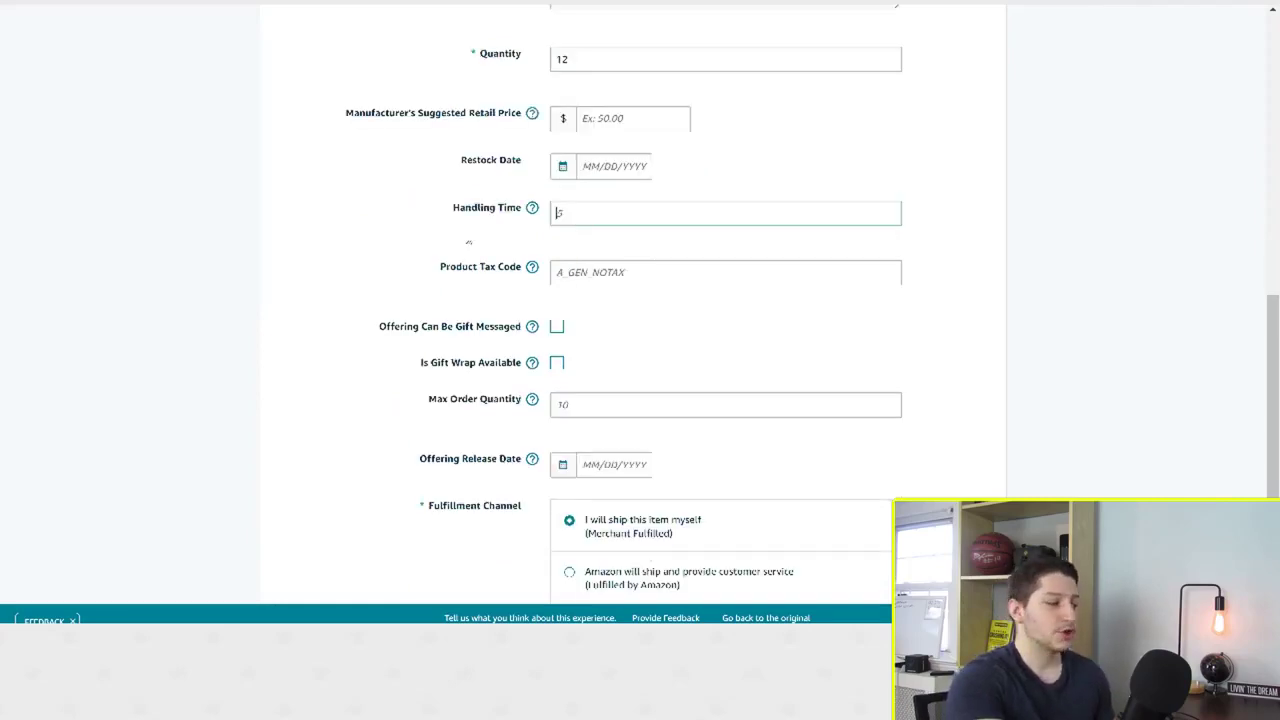
{"action": "mouse_move", "coordinate": [530, 208]}
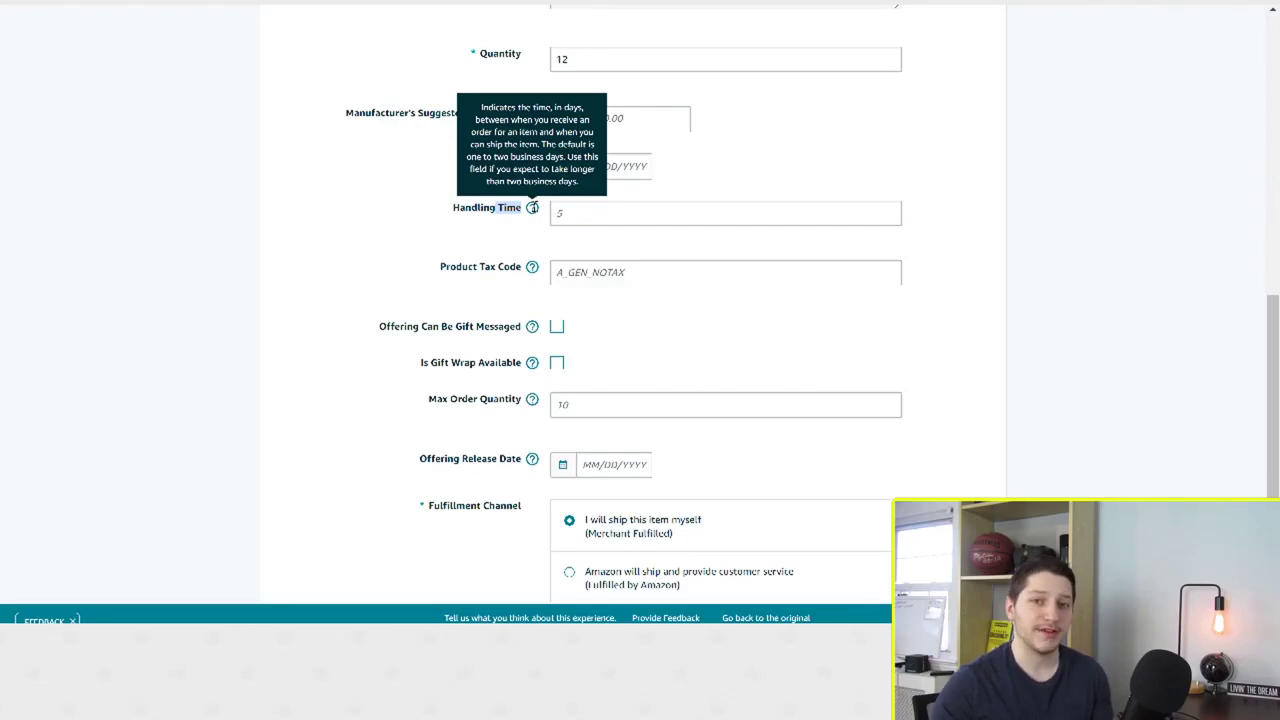
{"action": "left_click", "coordinate": [460, 213]}
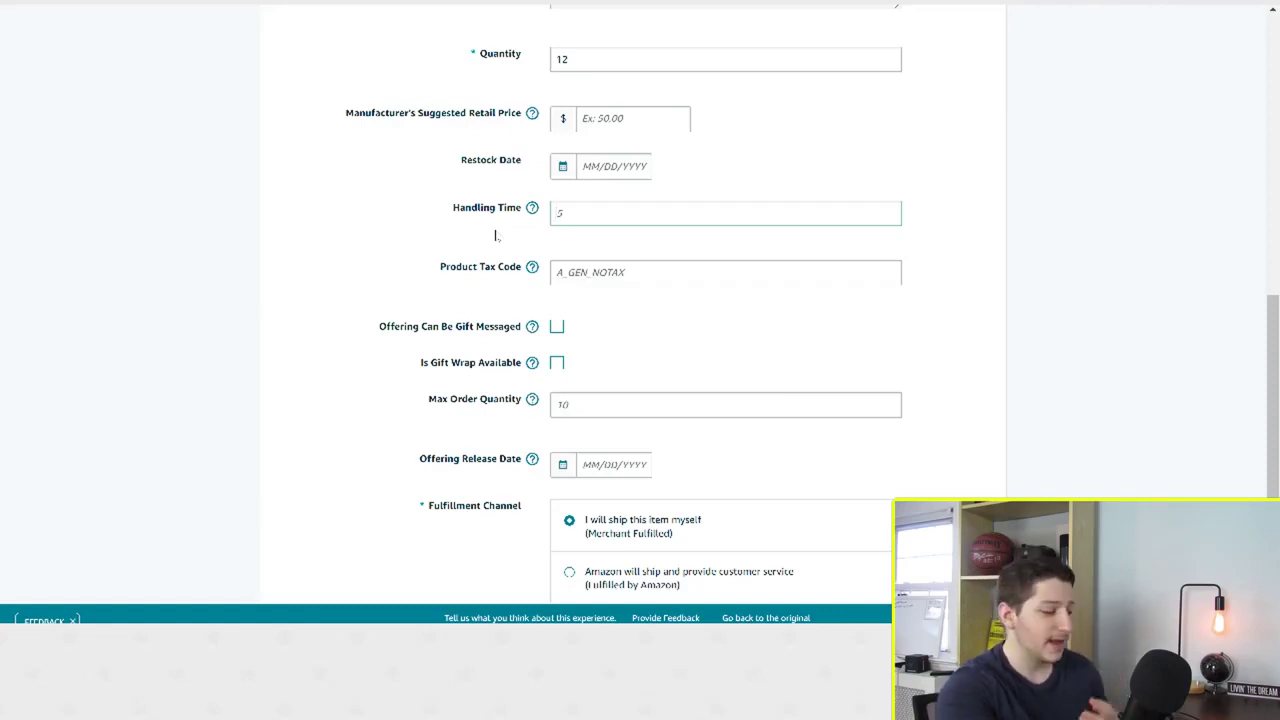
{"action": "type", "text": "2"}
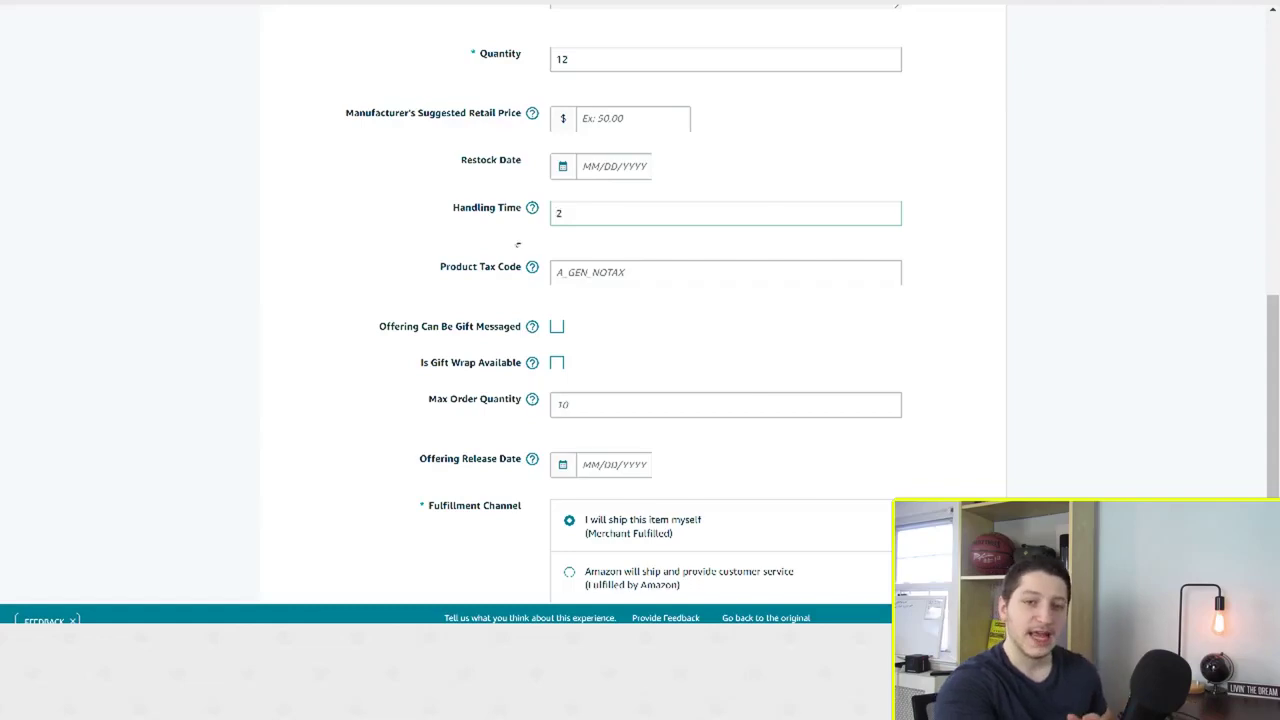
{"action": "key", "text": "BackSpace"}
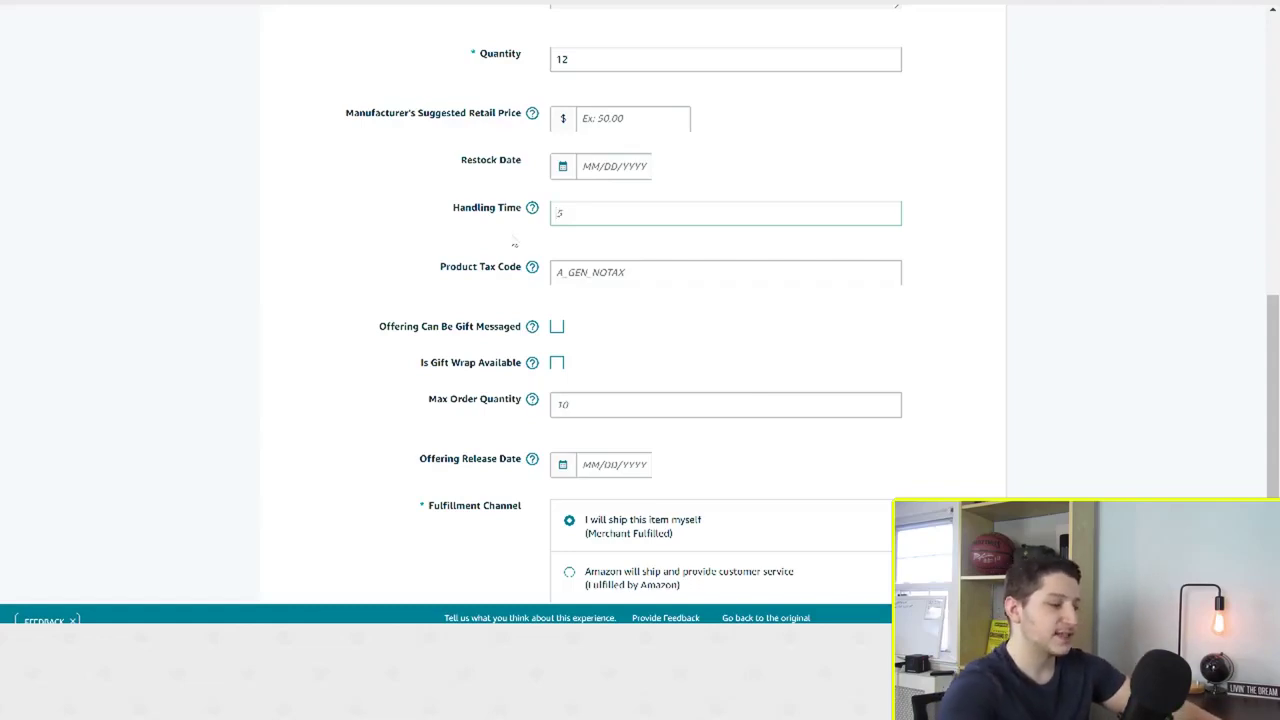
{"action": "type", "text": "5"}
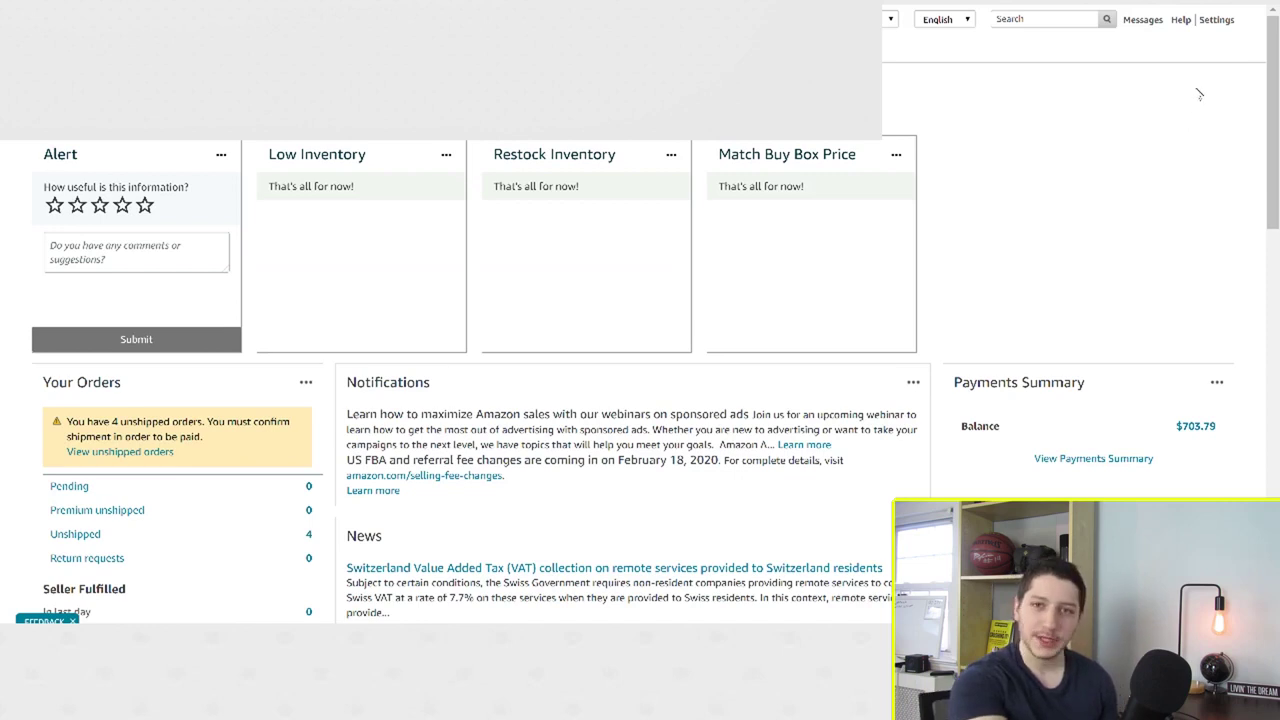
- Open the account's shipping settings and review the default Migrated Template
{"action": "mouse_move", "coordinate": [1219, 27]}
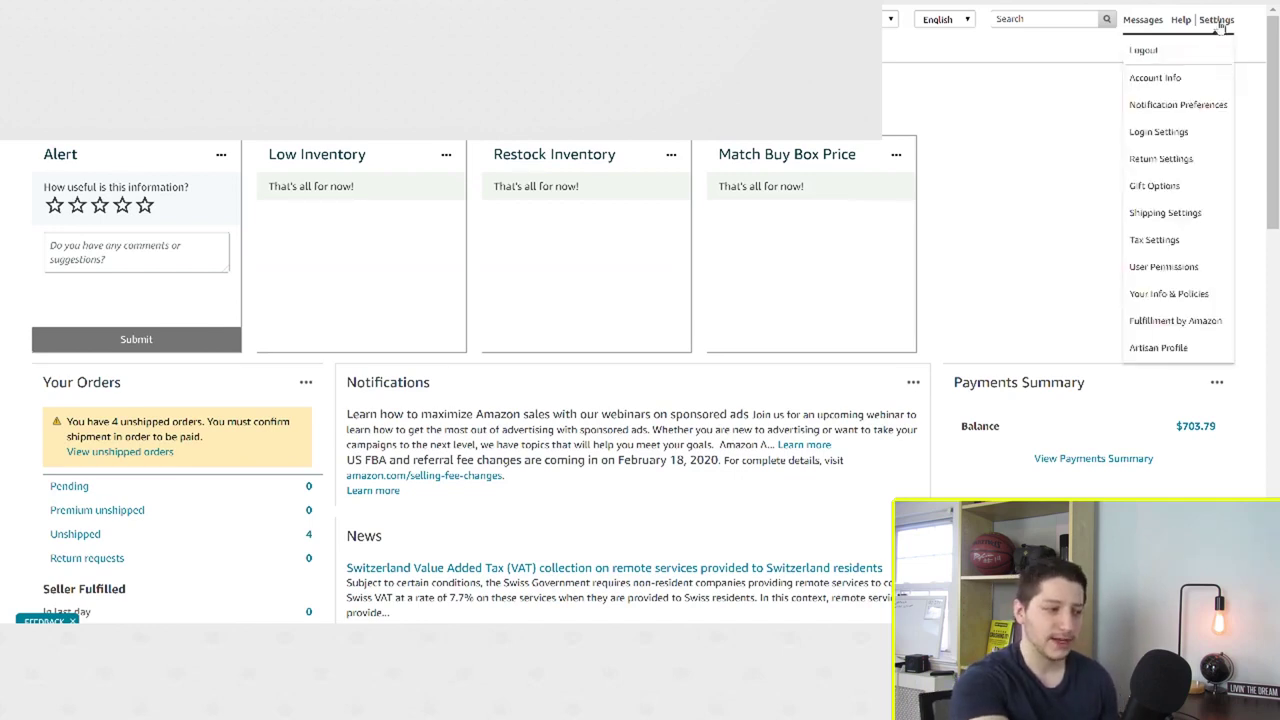
{"action": "left_click", "coordinate": [1165, 213]}
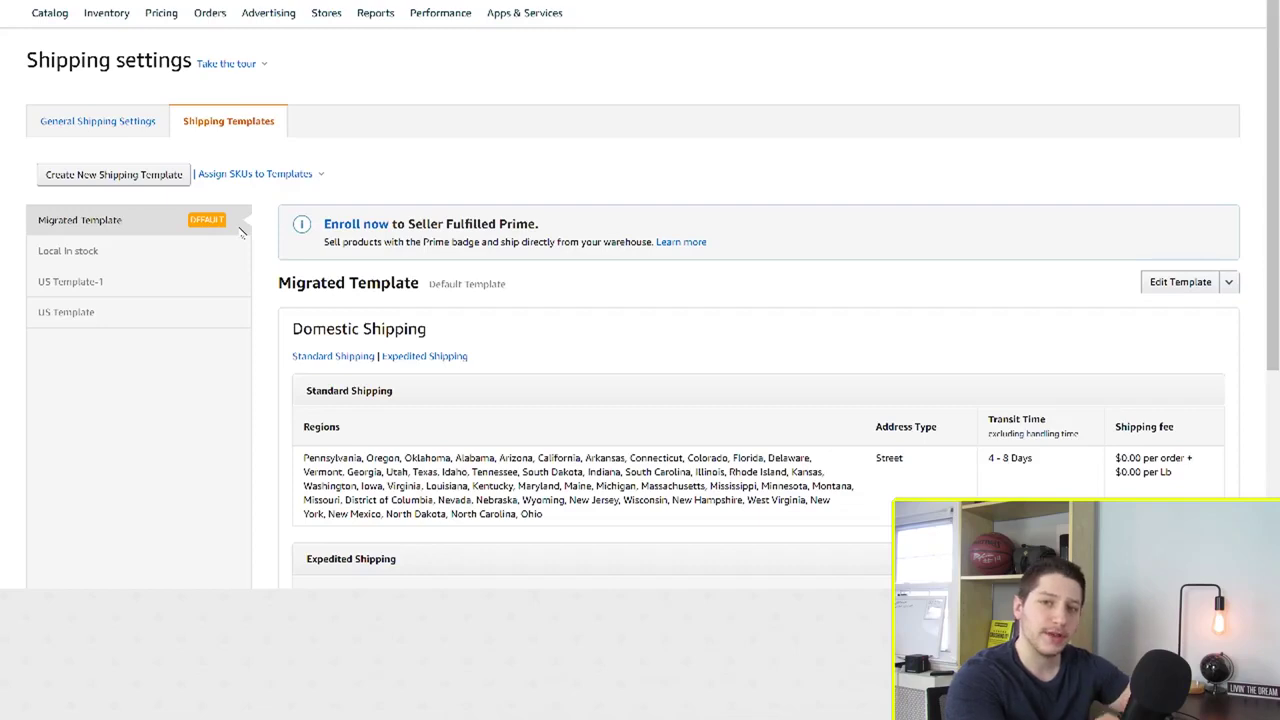
{"action": "scroll", "coordinate": [240, 232], "scroll_direction": "down", "scroll_amount": 1}
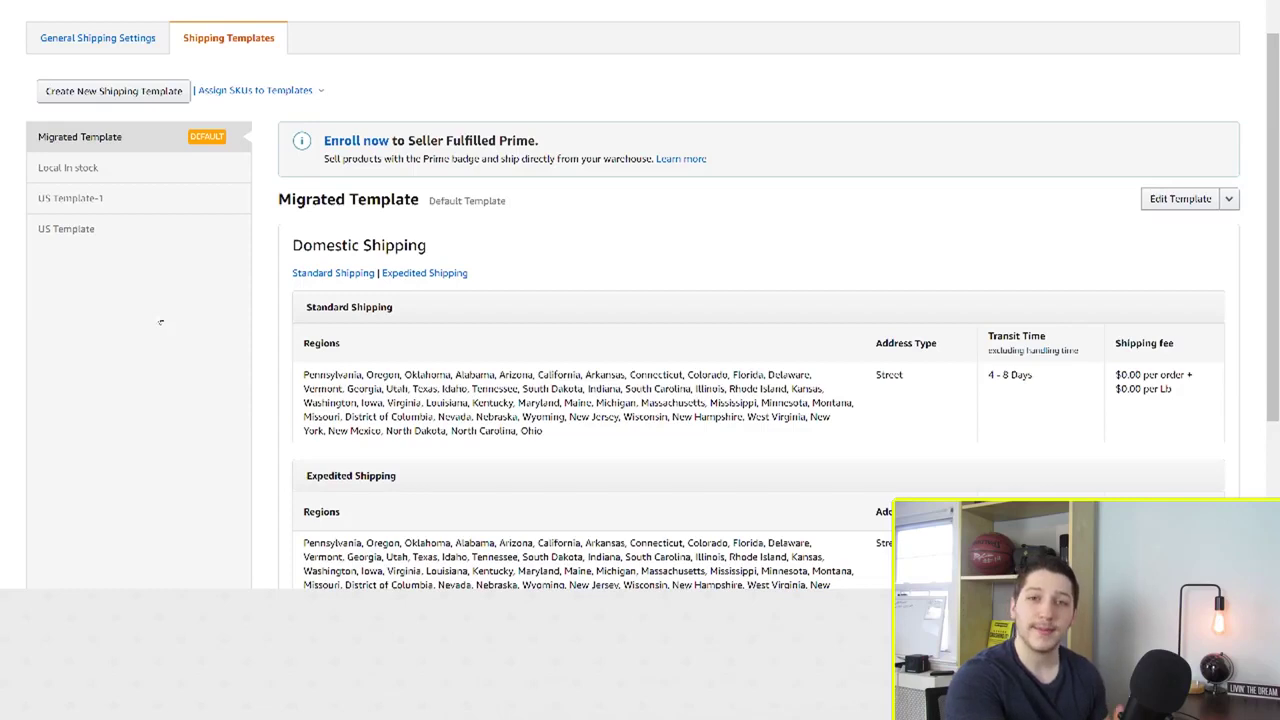
{"action": "scroll", "coordinate": [160, 322], "scroll_direction": "up", "scroll_amount": 1}
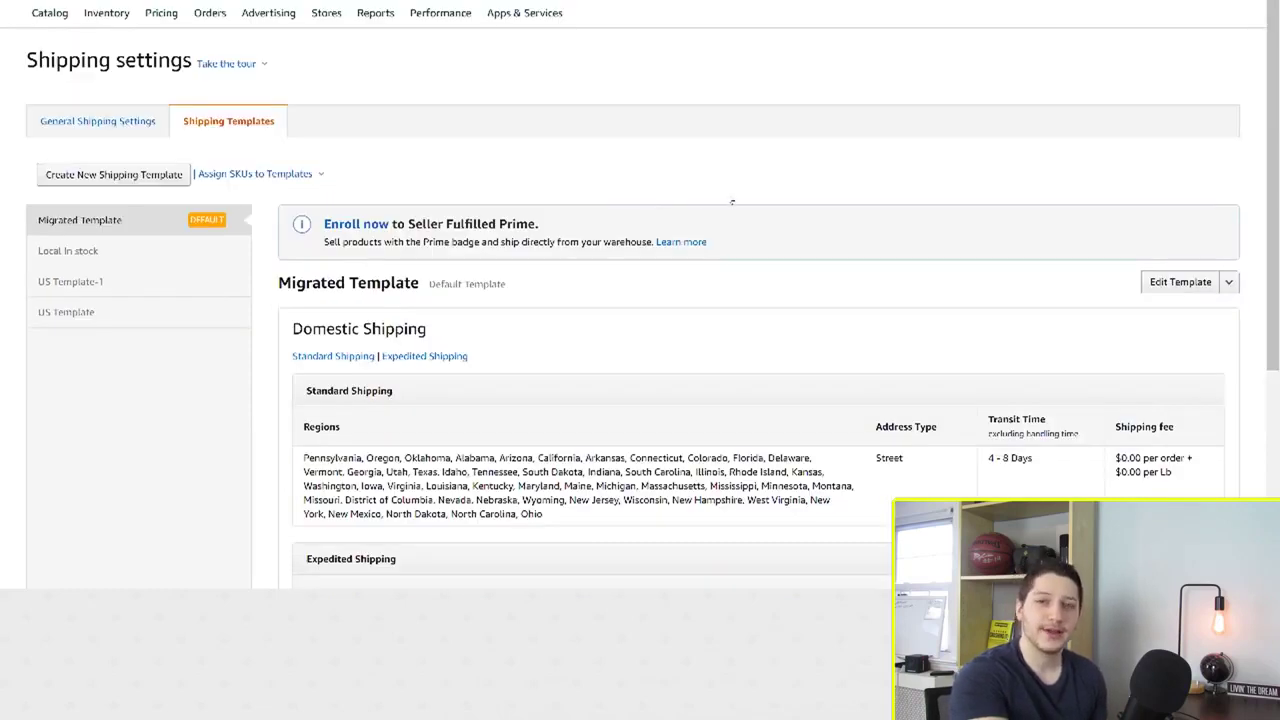
- Open the Migrated Template for editing and change its shipping template name to "Bob furniture"
{"action": "scroll", "coordinate": [760, 213], "scroll_direction": "down", "scroll_amount": 1}
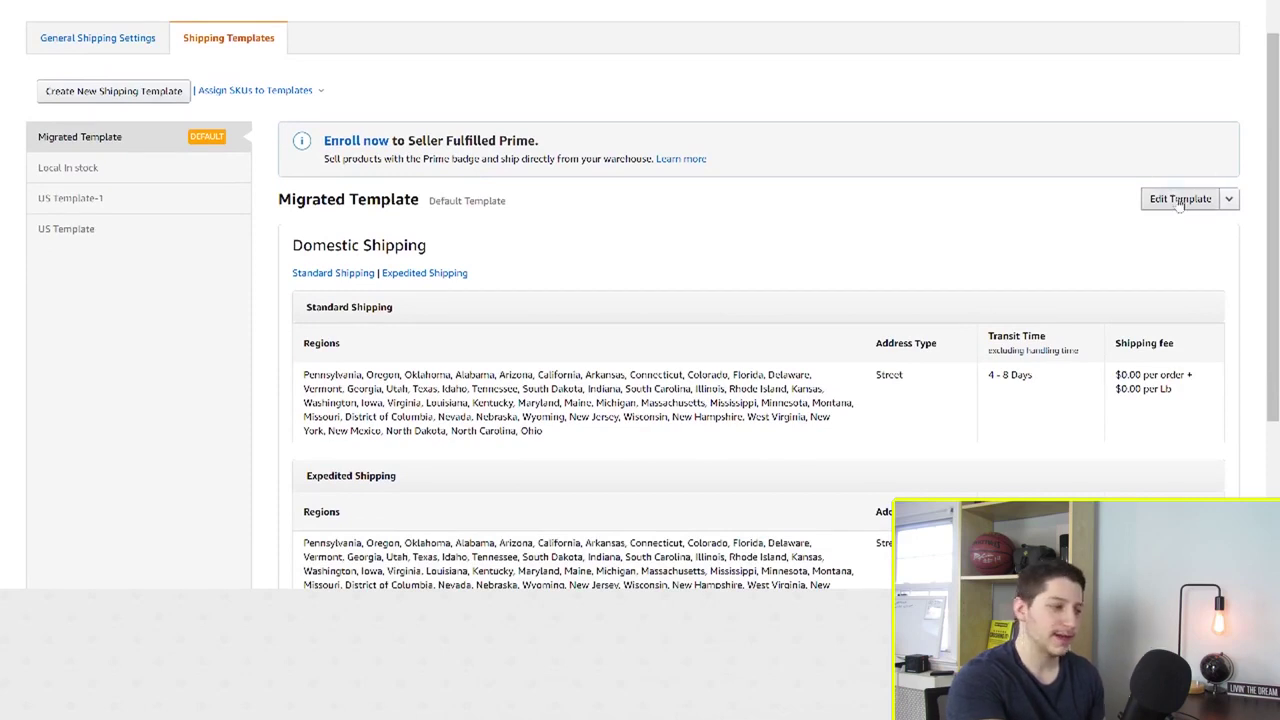
{"action": "scroll", "coordinate": [1140, 205], "scroll_direction": "down", "scroll_amount": 2}
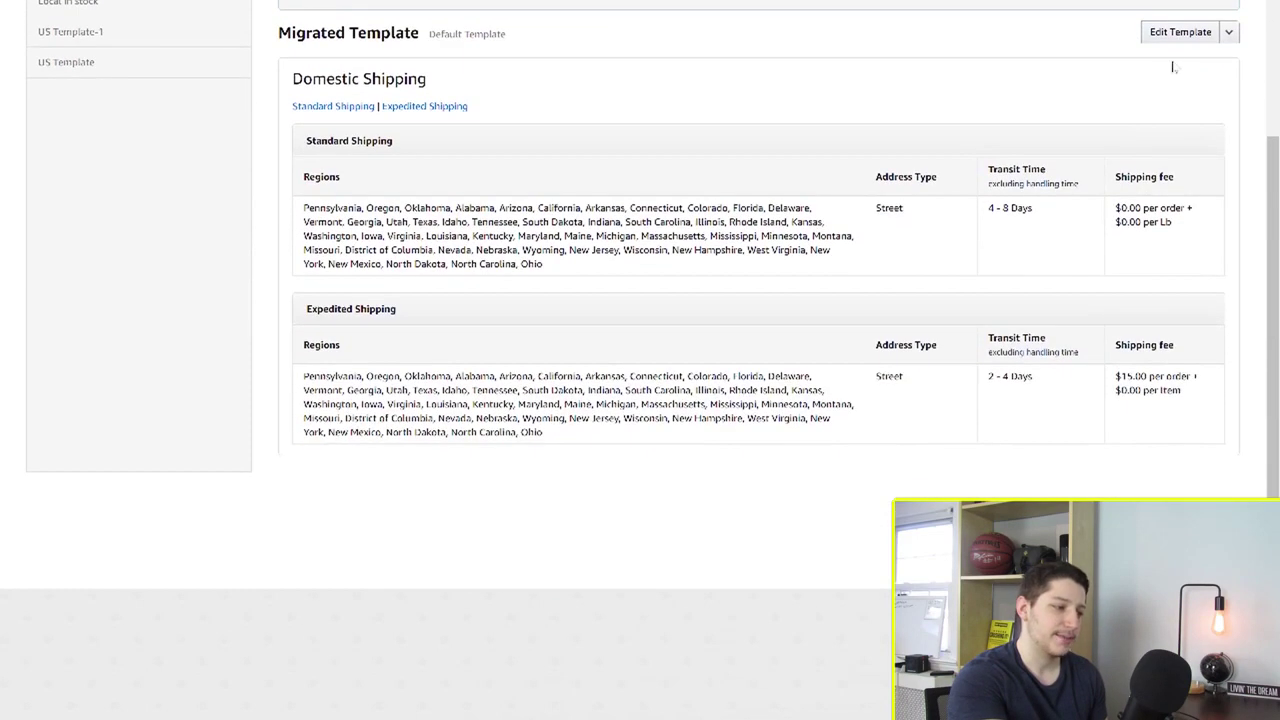
{"action": "left_click", "coordinate": [1153, 40]}
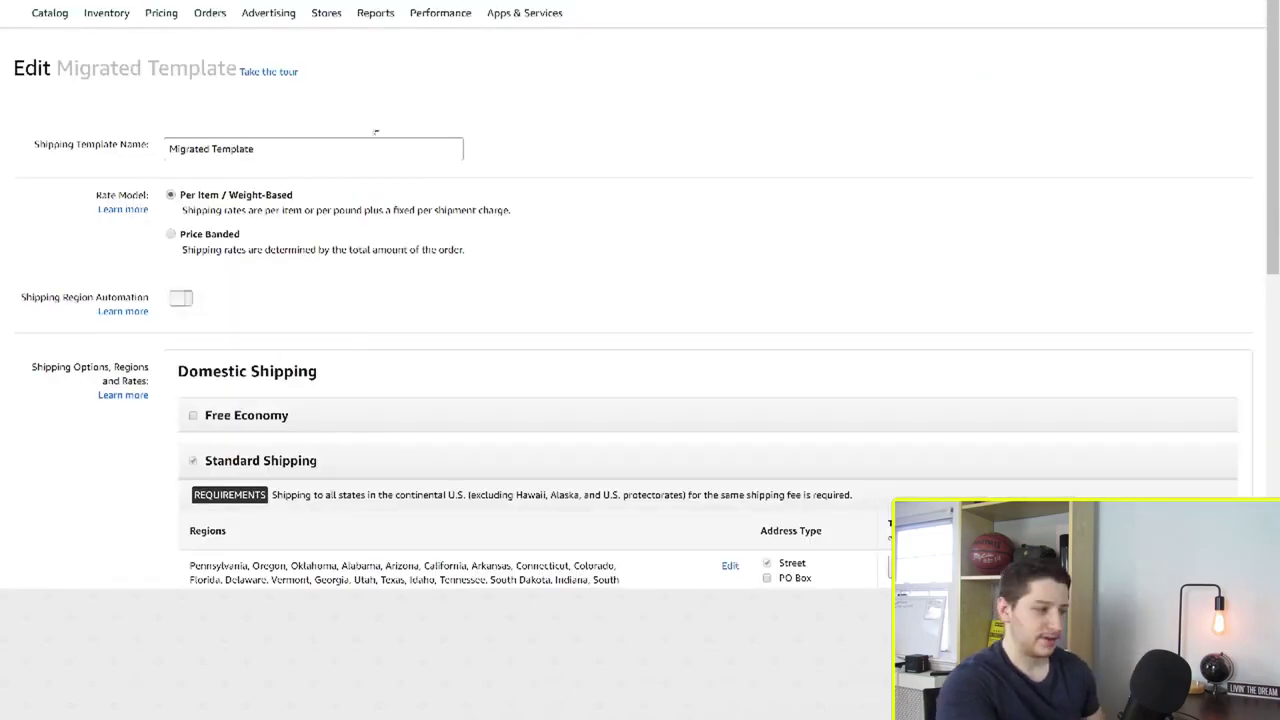
{"action": "triple_click", "coordinate": [277, 155]}
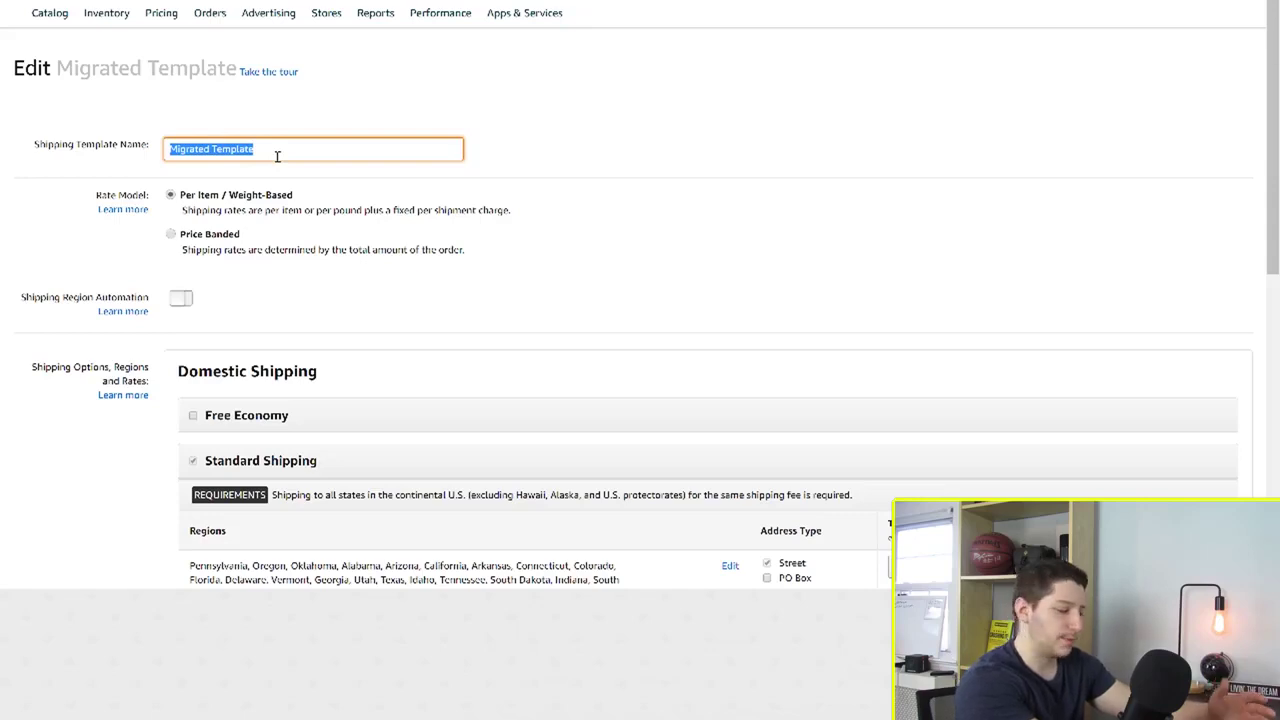
{"action": "type", "text": "Bob furniture"}
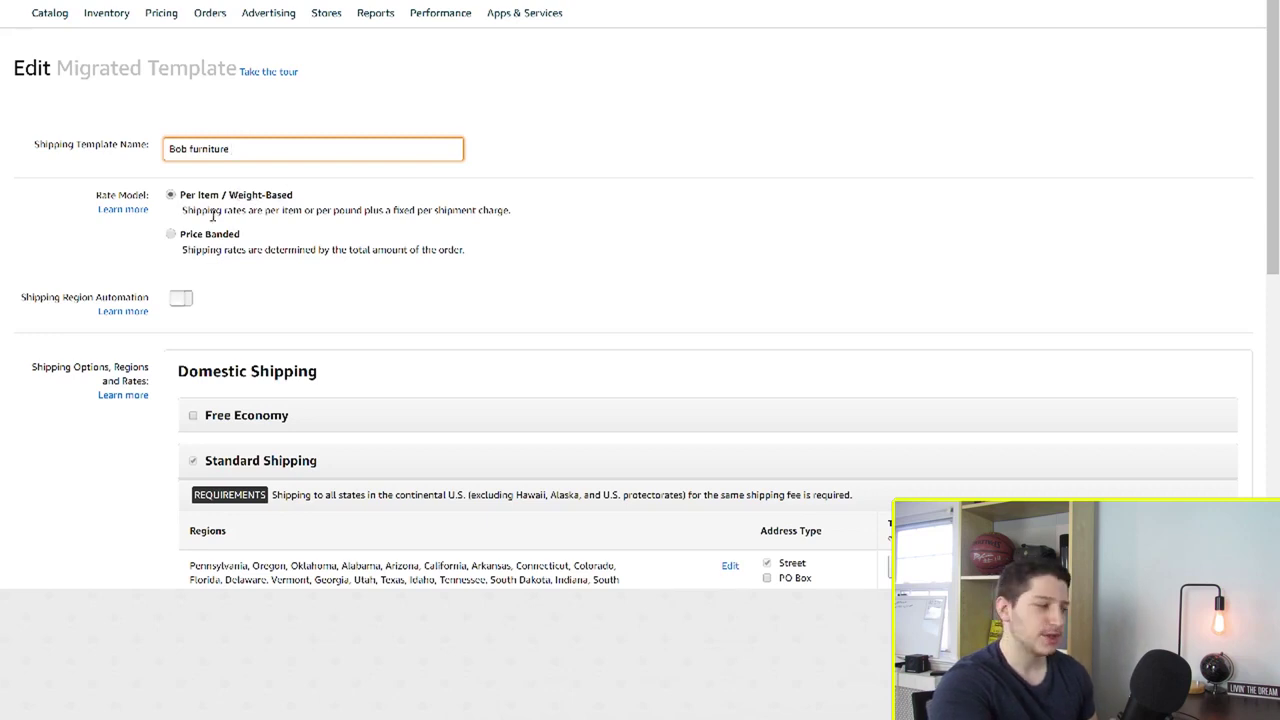
- Examine the template's domestic and international shipping options, including regions, transit times and shipping fees for Standard and Expedited Shipping
{"action": "scroll", "coordinate": [400, 250], "scroll_direction": "down", "scroll_amount": 2}
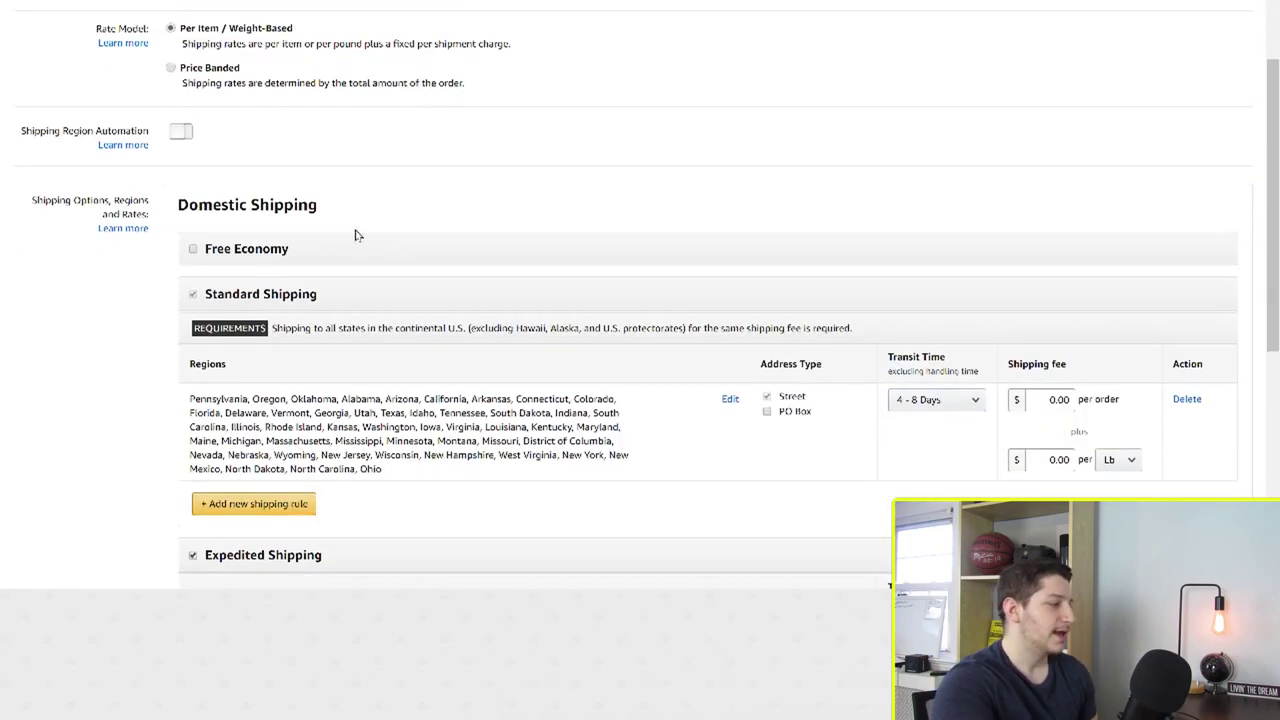
{"action": "scroll", "coordinate": [380, 258], "scroll_direction": "down", "scroll_amount": 5}
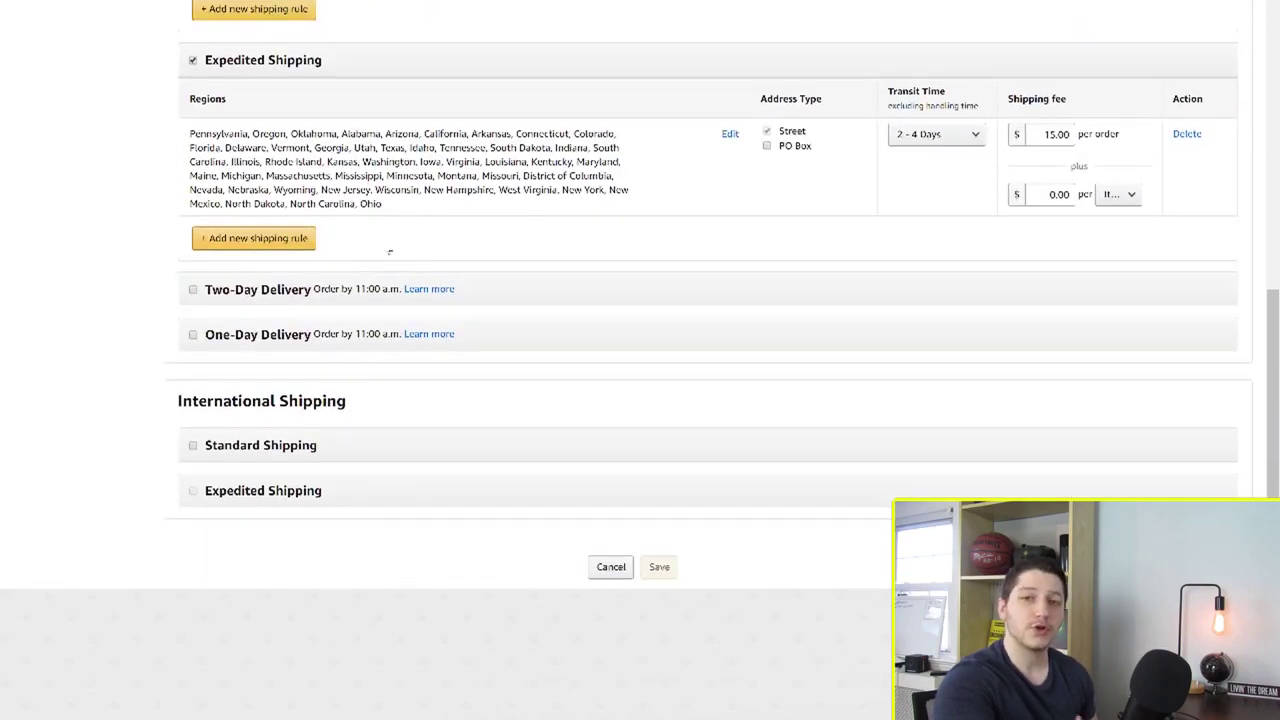
{"action": "scroll", "coordinate": [676, 118], "scroll_direction": "up", "scroll_amount": 3}
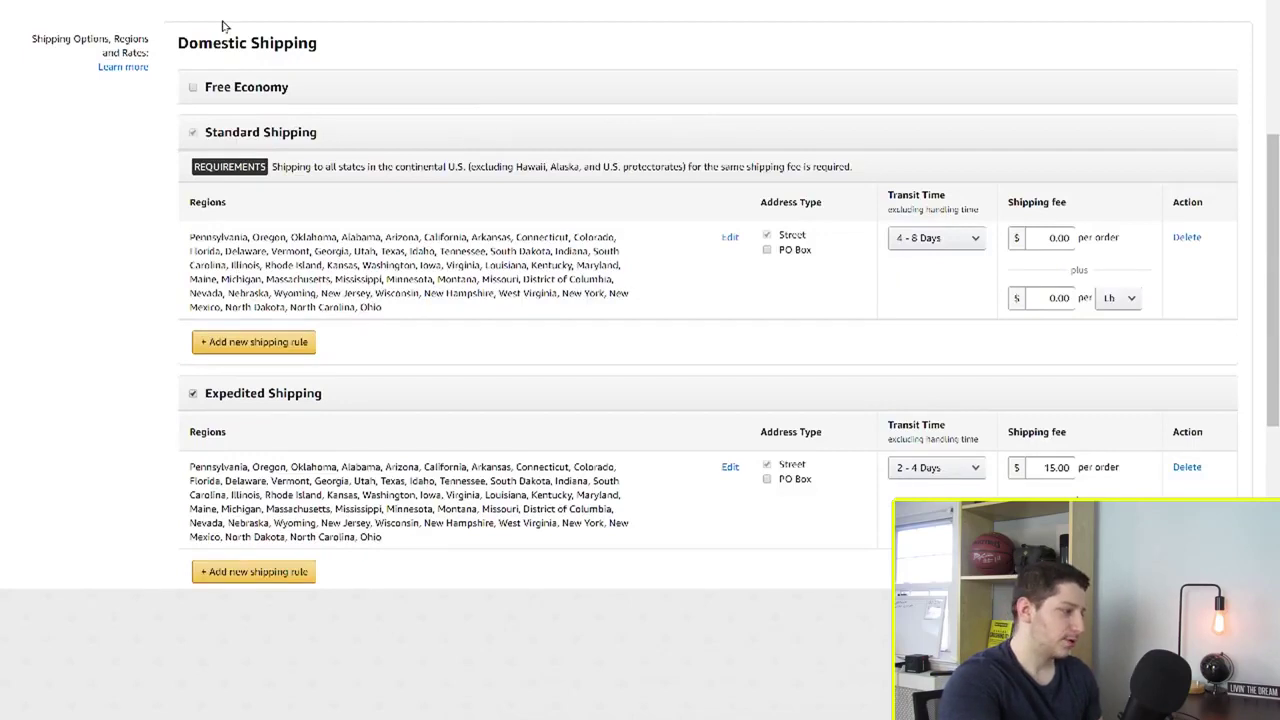
{"action": "scroll", "coordinate": [223, 26], "scroll_direction": "down", "scroll_amount": 3}
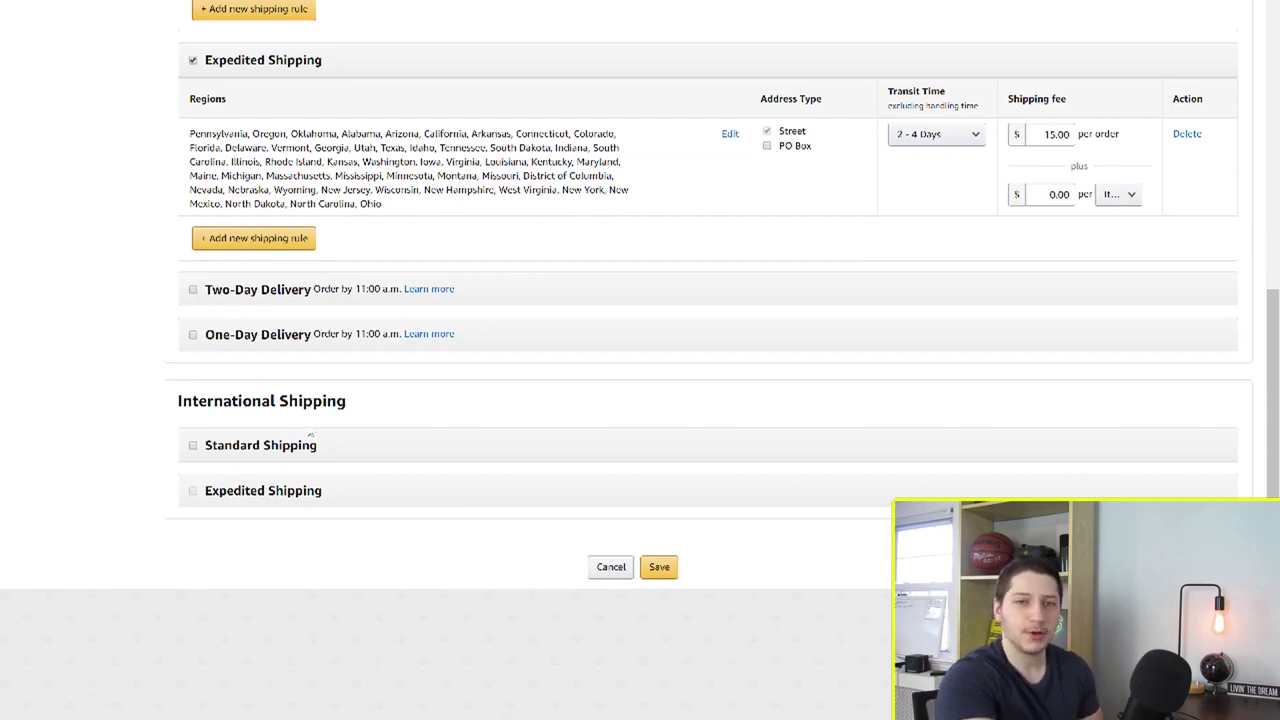
{"action": "scroll", "coordinate": [308, 436], "scroll_direction": "up", "scroll_amount": 1}
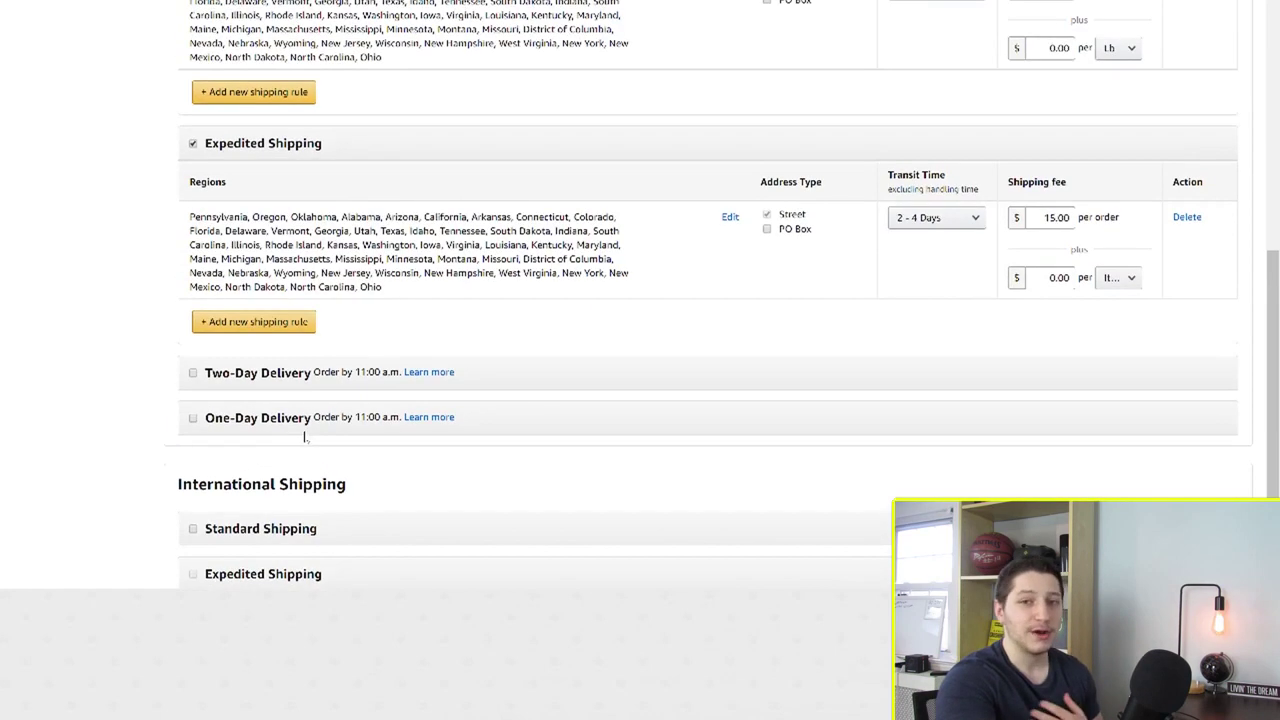
{"action": "scroll", "coordinate": [305, 436], "scroll_direction": "up", "scroll_amount": 5}
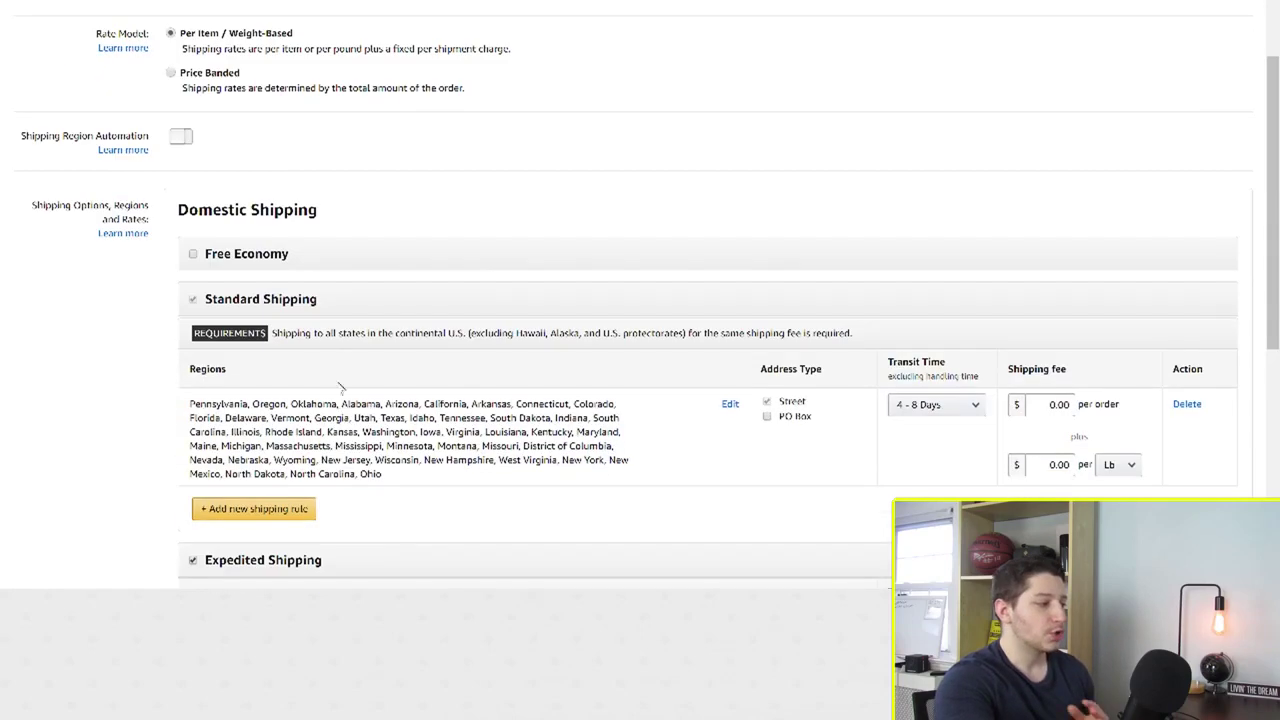
{"action": "scroll", "coordinate": [343, 408], "scroll_direction": "down", "scroll_amount": 3}
{"action": "scroll", "coordinate": [308, 118], "scroll_direction": "up", "scroll_amount": 2}
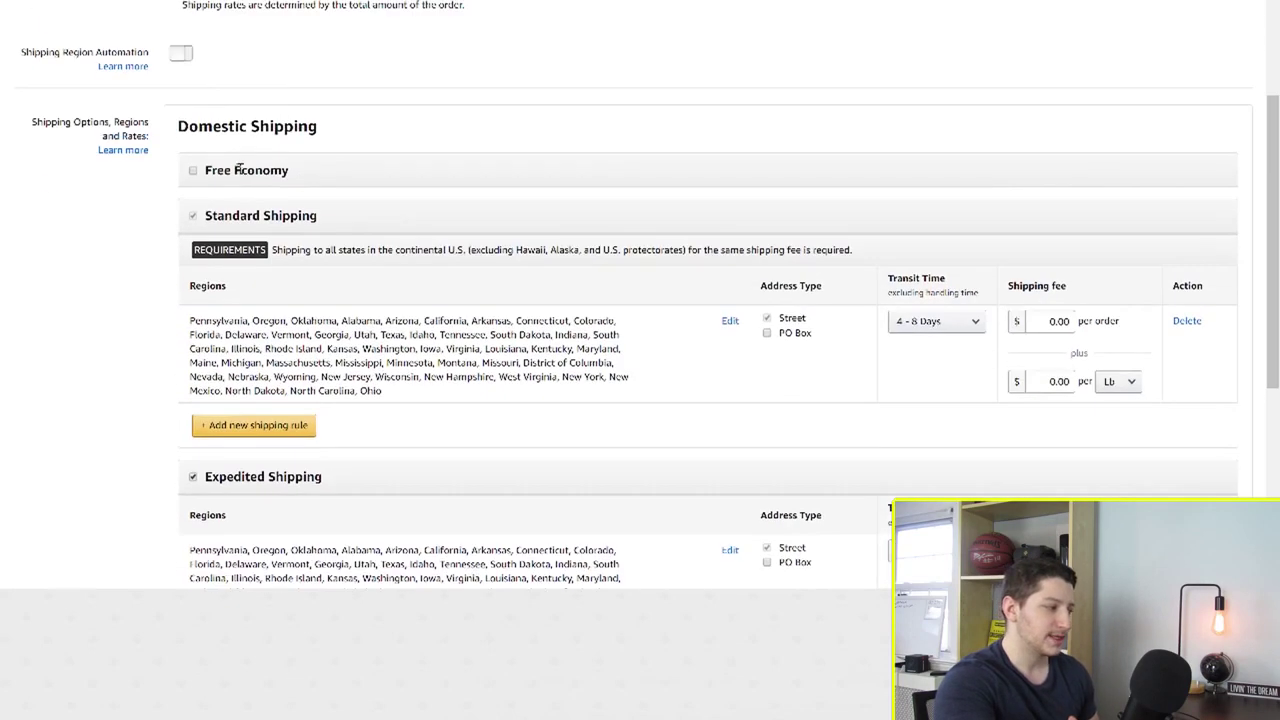
{"action": "scroll", "coordinate": [308, 240], "scroll_direction": "down", "scroll_amount": 4}
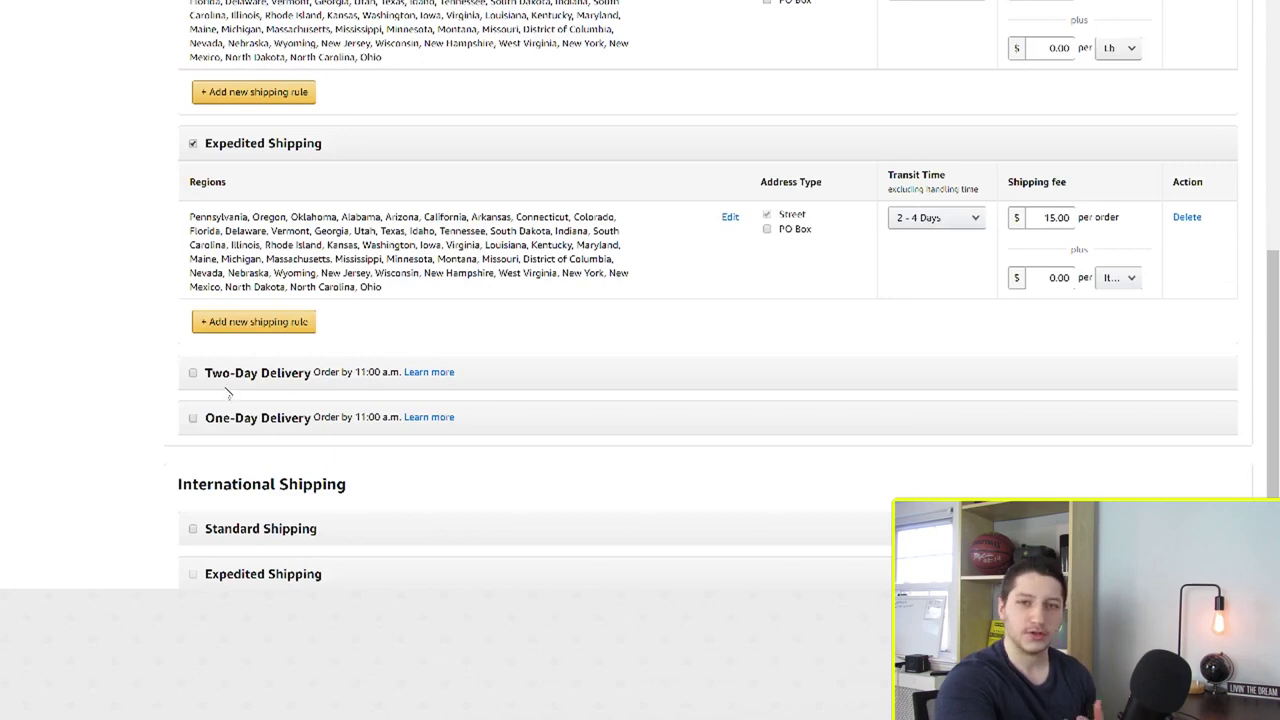
{"action": "scroll", "coordinate": [230, 390], "scroll_direction": "up", "scroll_amount": 1}
{"action": "scroll", "coordinate": [239, 317], "scroll_direction": "up", "scroll_amount": 2}
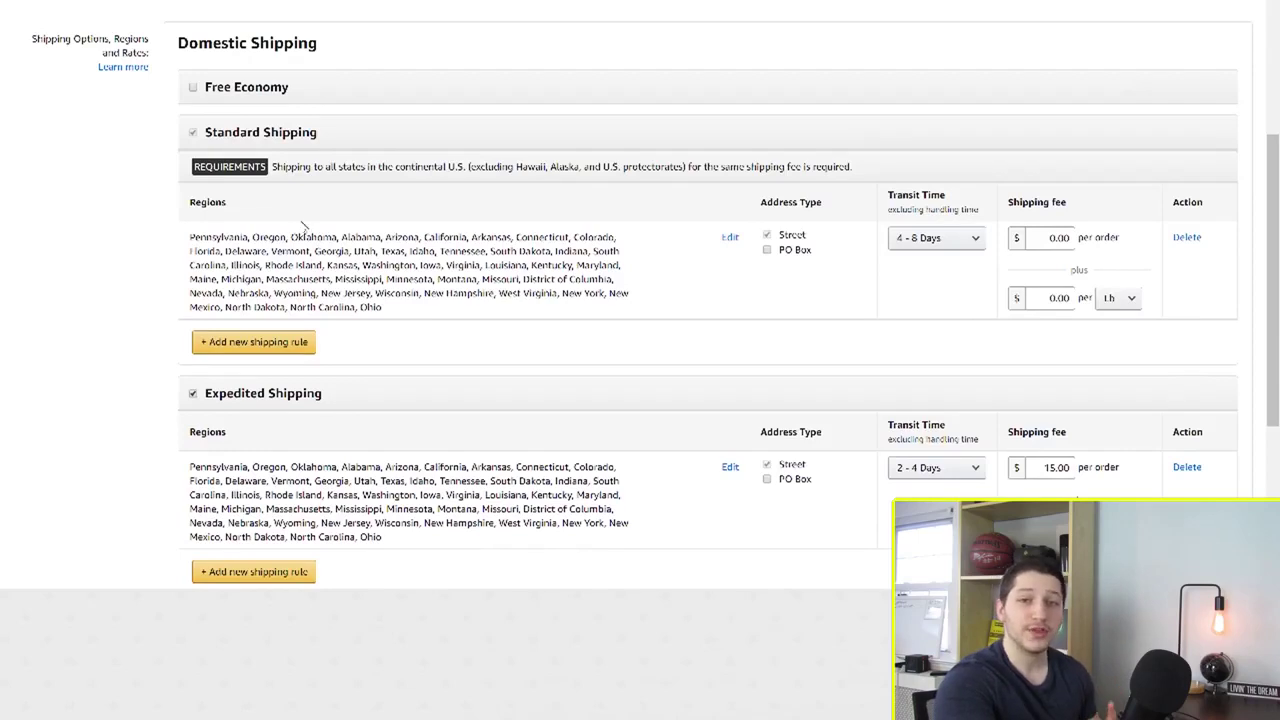
{"action": "scroll", "coordinate": [303, 225], "scroll_direction": "down", "scroll_amount": 1}
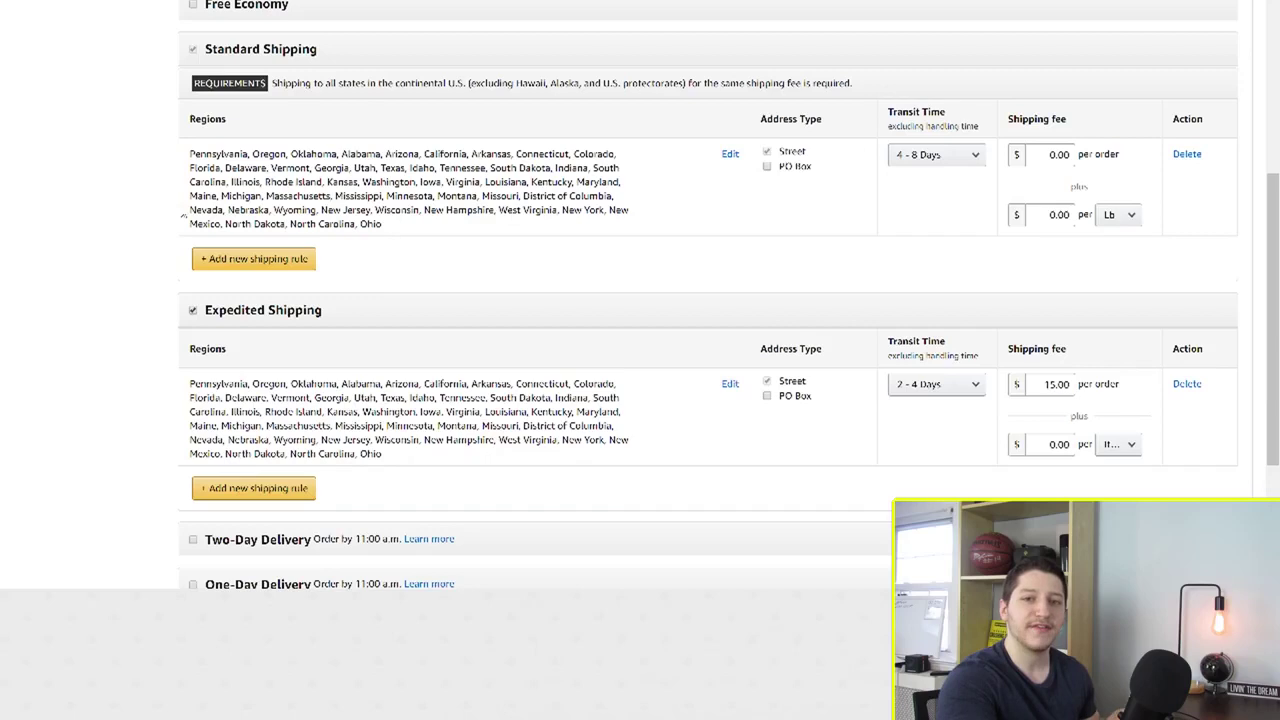
{"action": "scroll", "coordinate": [453, 141], "scroll_direction": "up", "scroll_amount": 1}
{"action": "scroll", "coordinate": [453, 141], "scroll_direction": "down", "scroll_amount": 2}
{"action": "scroll", "coordinate": [453, 141], "scroll_direction": "up", "scroll_amount": 1}
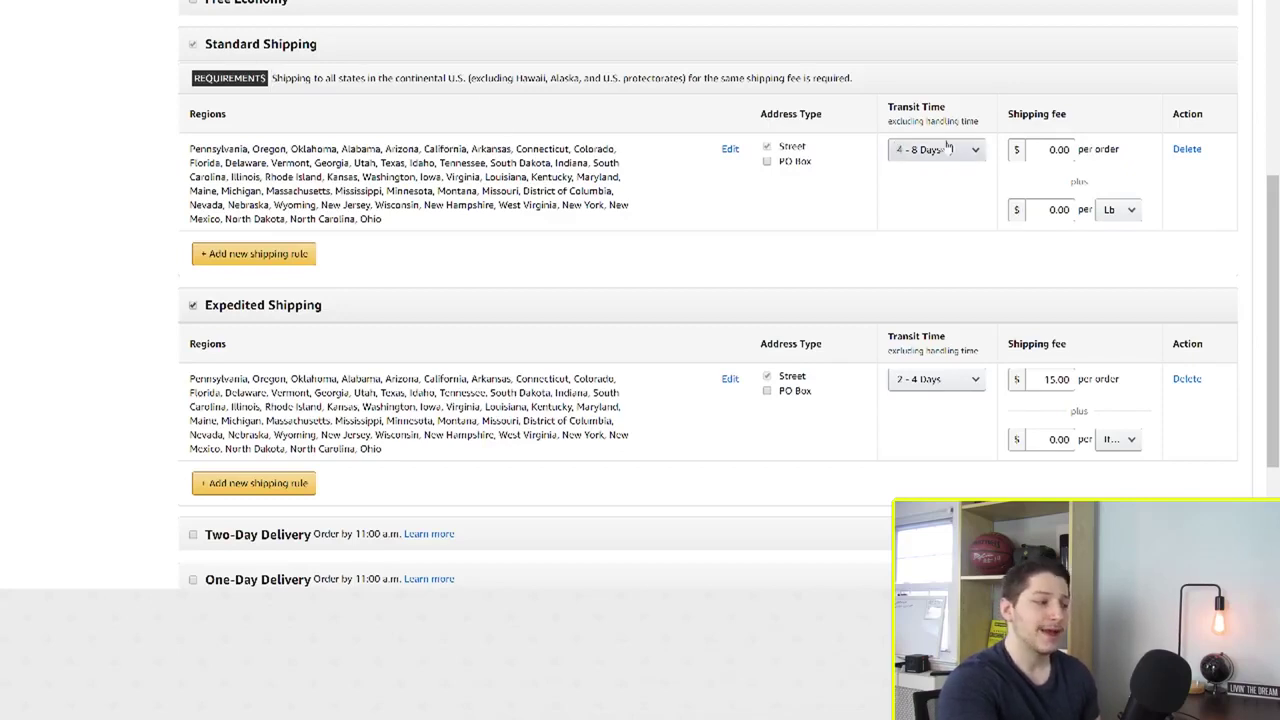
- Set the domestic Standard Shipping transit time to 3 - 5 Days
{"action": "left_click", "coordinate": [966, 156]}
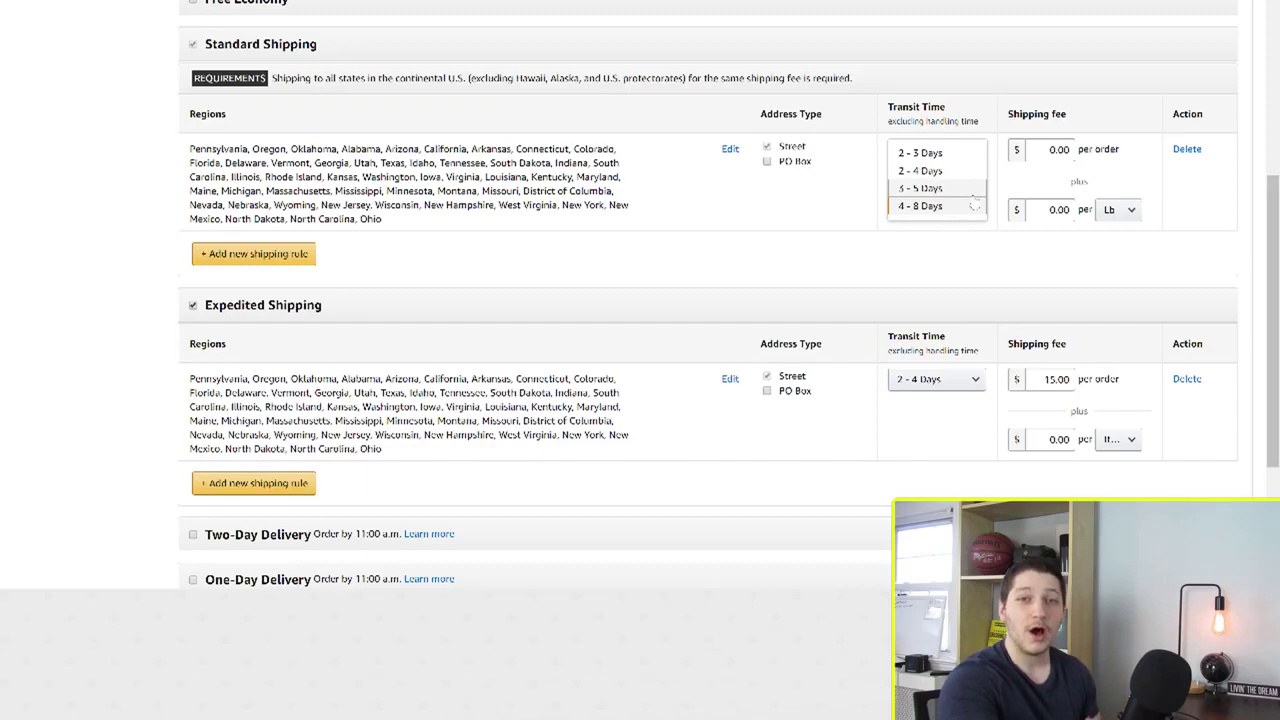
{"action": "left_click", "coordinate": [940, 188]}
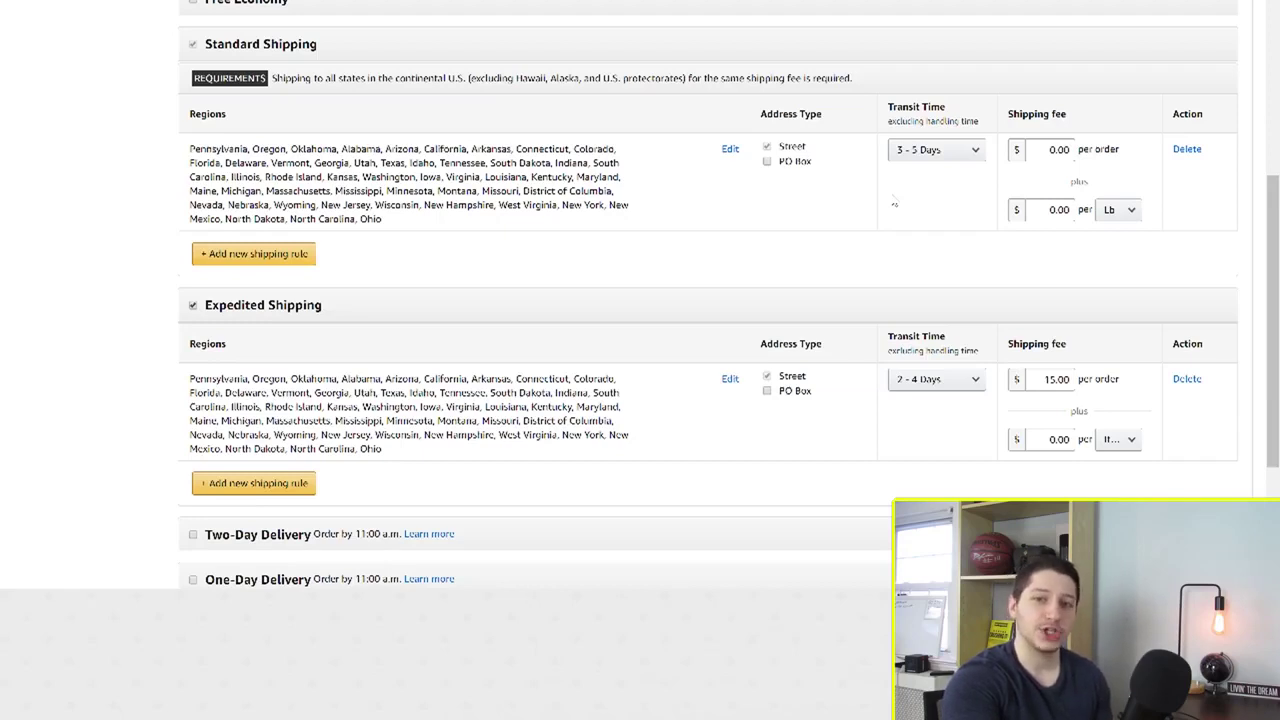
{"action": "left_click", "coordinate": [894, 203]}
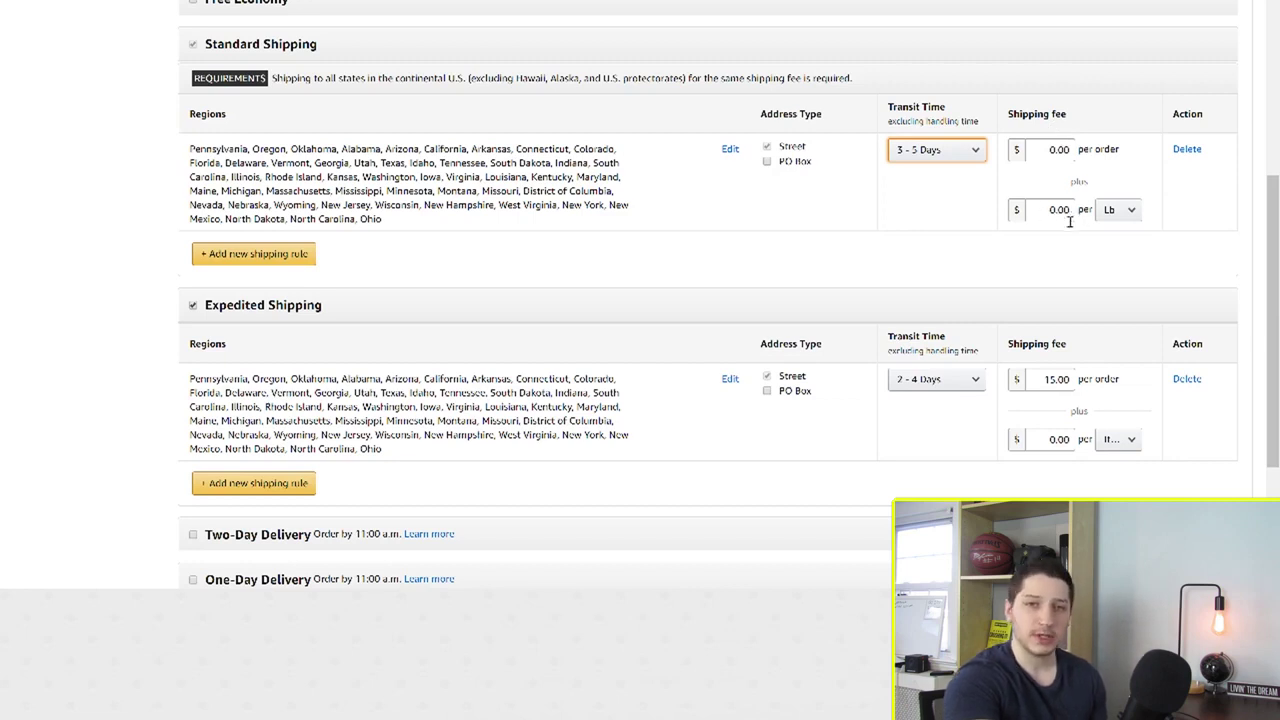
- Change the unit of the additional Standard Shipping fee to Item
{"action": "left_click_drag", "start_coordinate": [1047, 152], "coordinate": [1072, 150]}
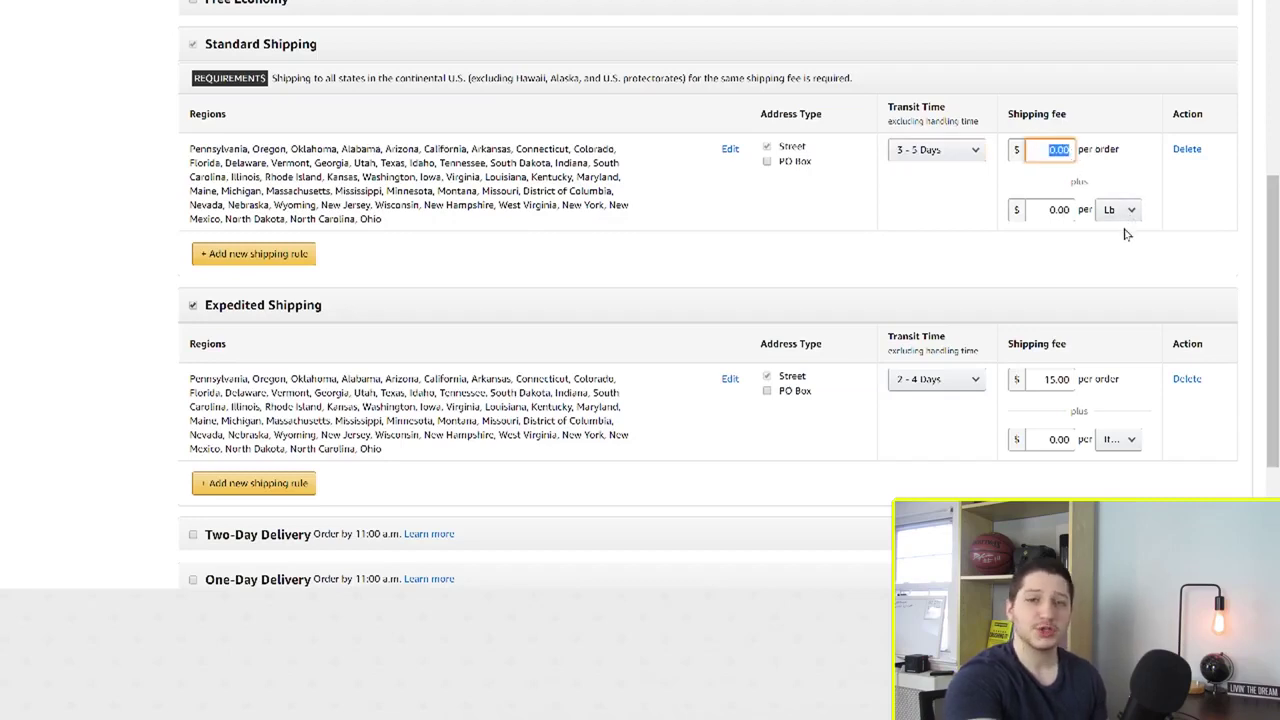
{"action": "left_click", "coordinate": [1127, 214]}
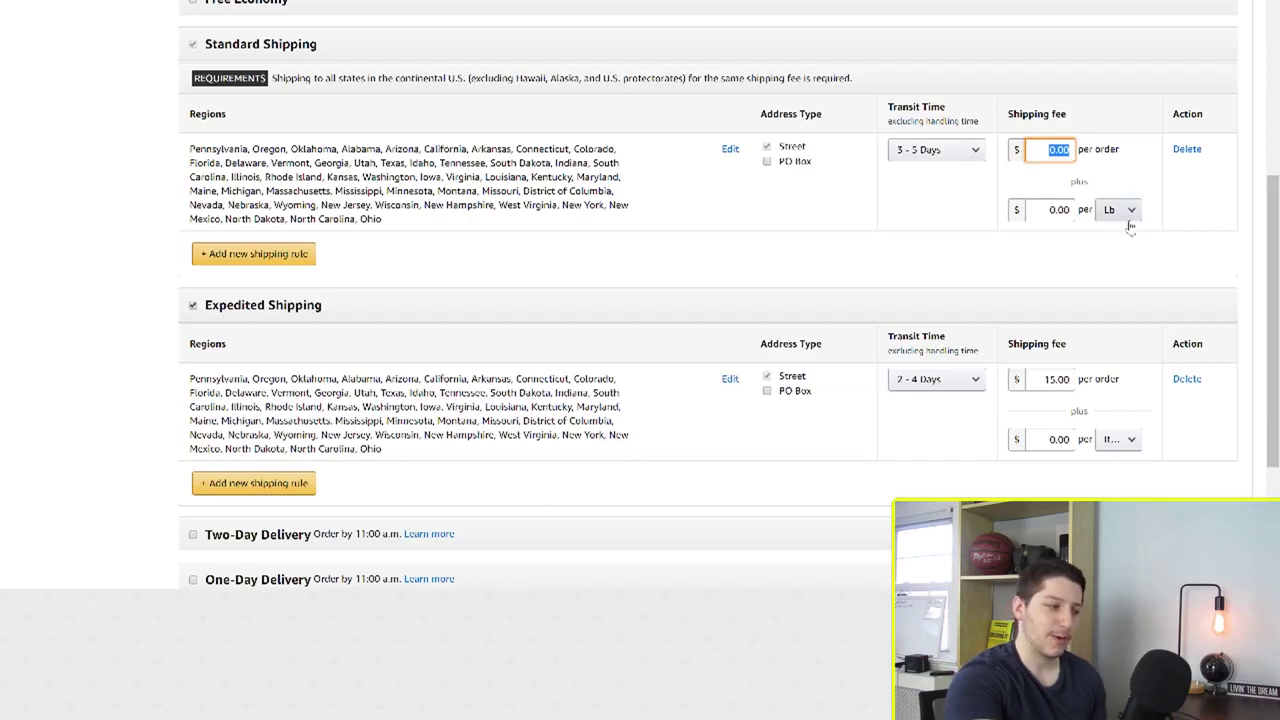
{"action": "left_click", "coordinate": [1115, 212]}
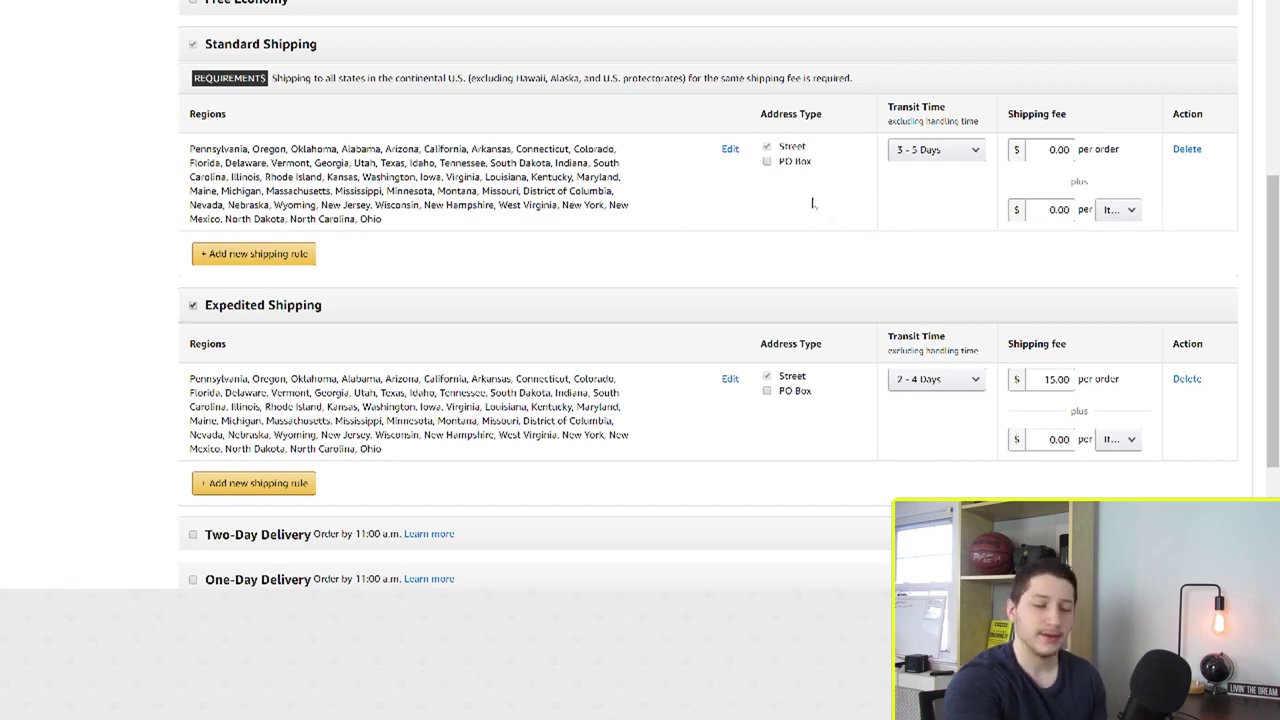
- Review which states and territories are deliverable under Standard Shipping and leave the region selection without editing it
{"action": "scroll", "coordinate": [812, 203], "scroll_direction": "up", "scroll_amount": 1}
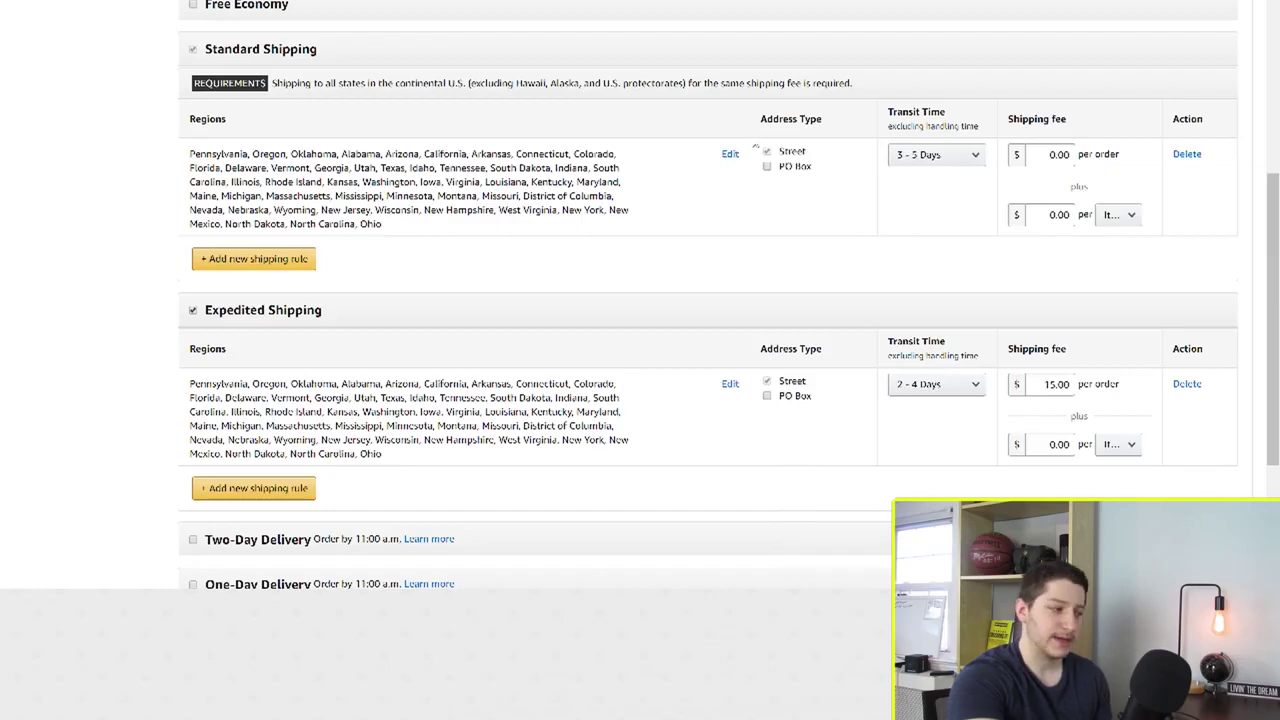
{"action": "left_click", "coordinate": [731, 154]}
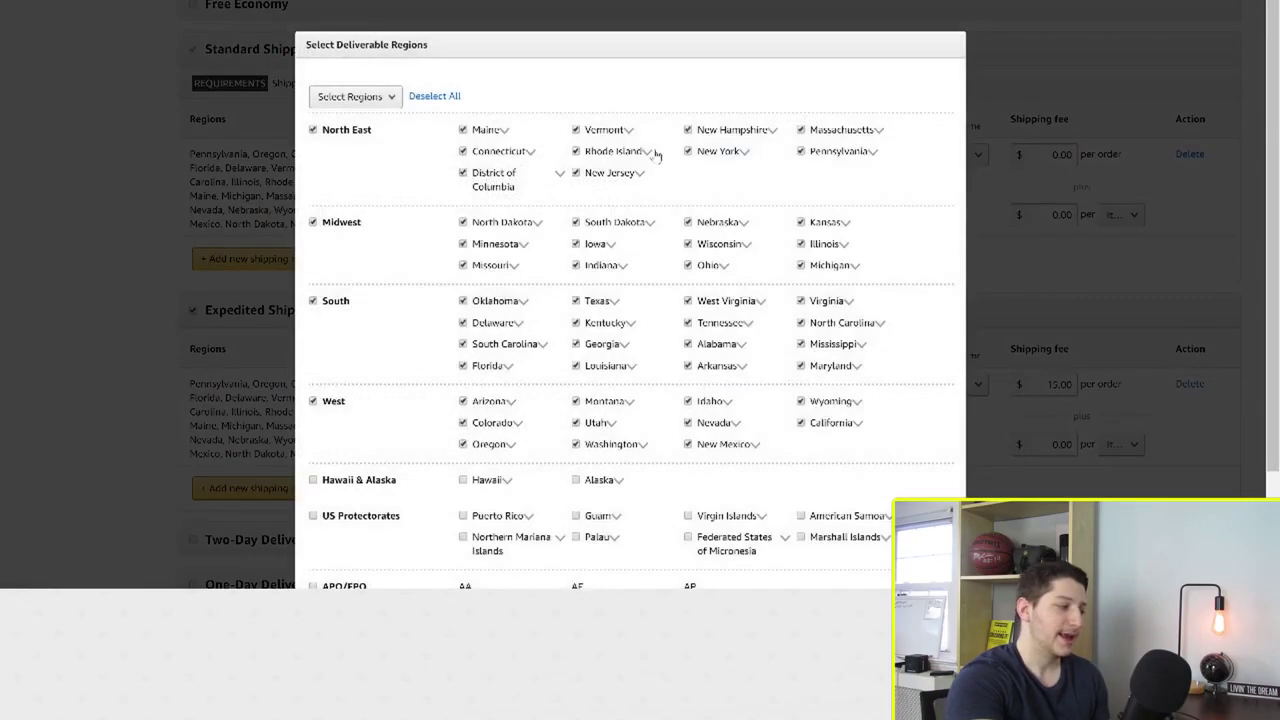
{"action": "scroll", "coordinate": [655, 160], "scroll_direction": "down", "scroll_amount": 3}
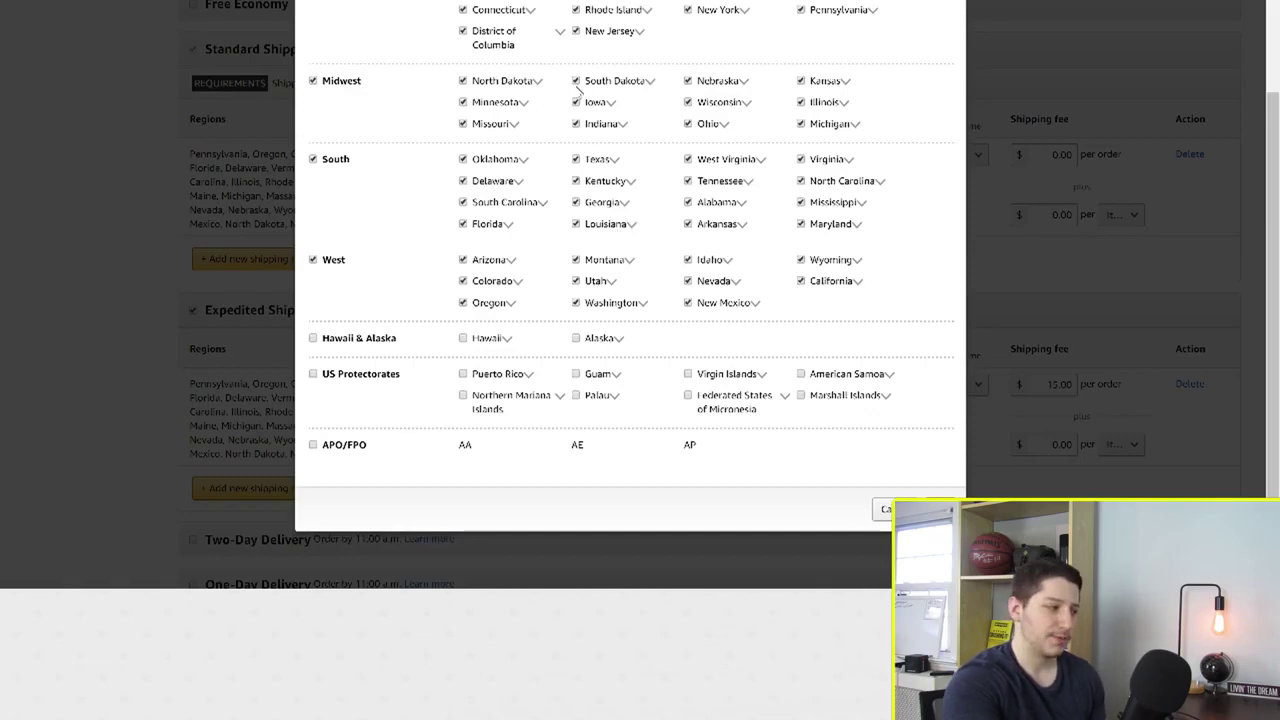
{"action": "scroll", "coordinate": [525, 100], "scroll_direction": "up", "scroll_amount": 1}
{"action": "scroll", "coordinate": [525, 100], "scroll_direction": "up", "scroll_amount": 1}
{"action": "scroll", "coordinate": [387, 185], "scroll_direction": "down", "scroll_amount": 3}
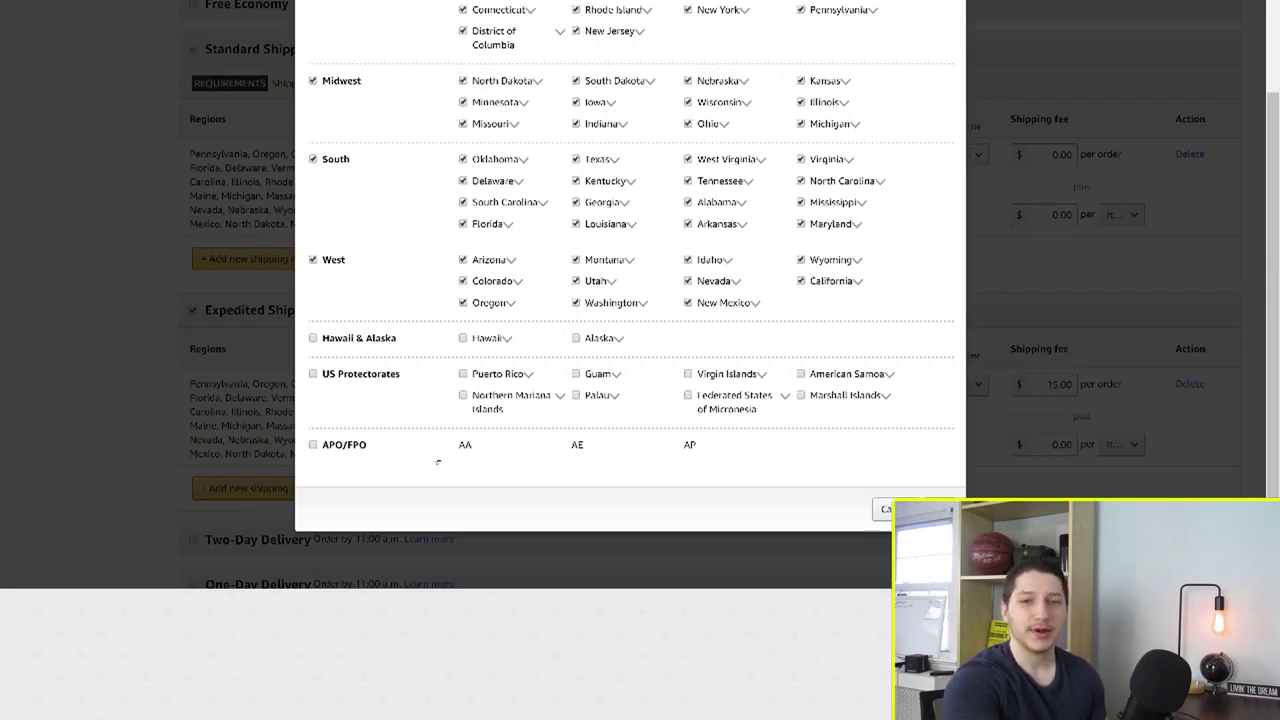
{"action": "key", "text": "Escape"}
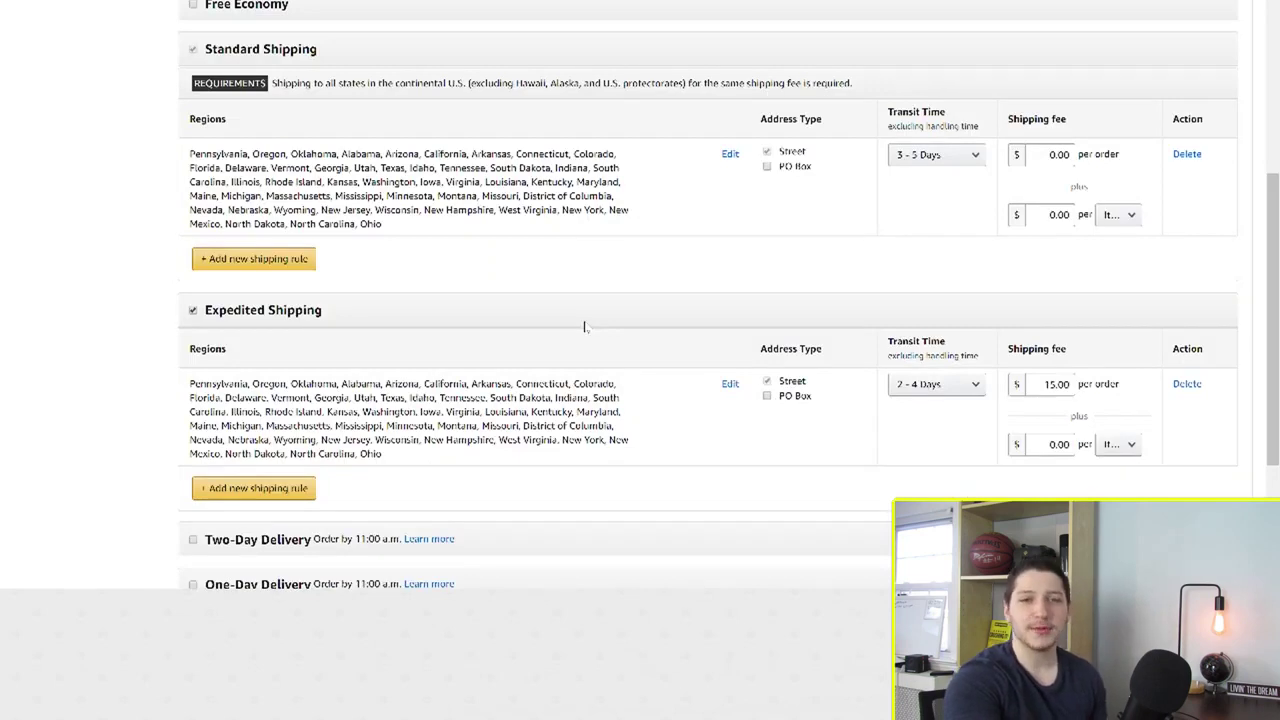
- Set the domestic Standard Shipping transit time to 4 - 8 Days
{"action": "scroll", "coordinate": [585, 326], "scroll_direction": "down", "scroll_amount": 1}
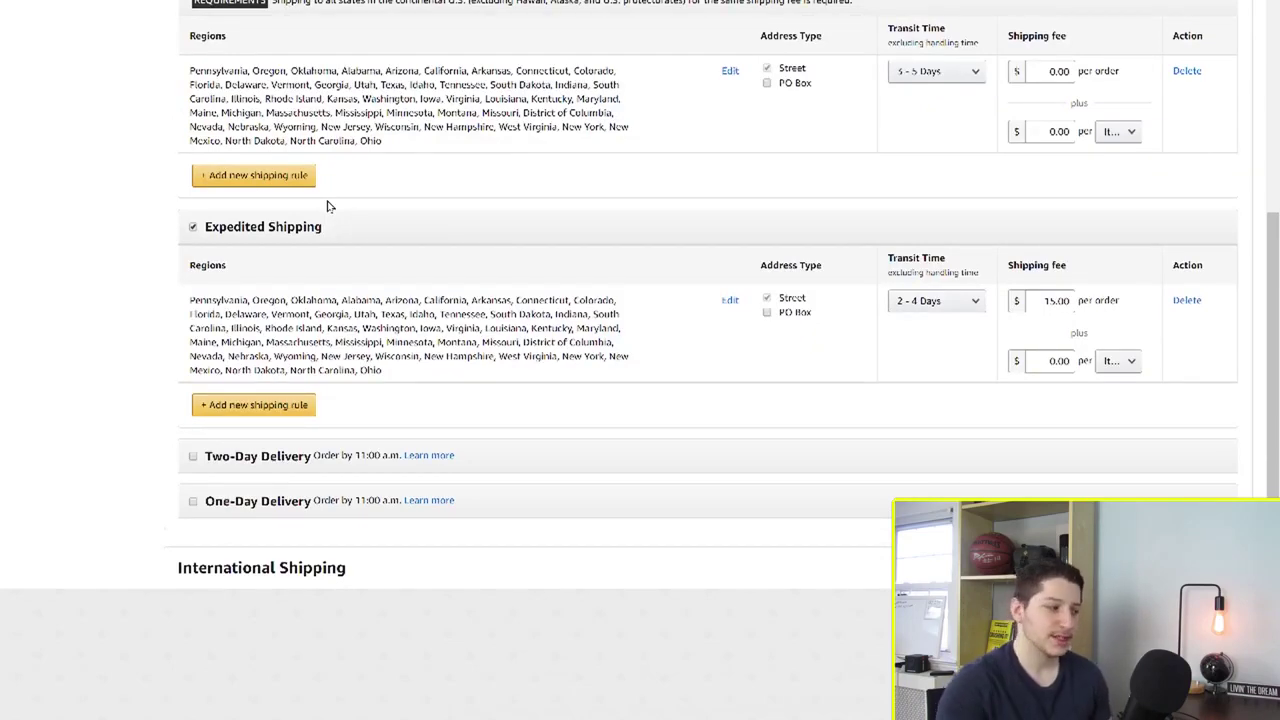
{"action": "scroll", "coordinate": [570, 189], "scroll_direction": "up", "scroll_amount": 1}
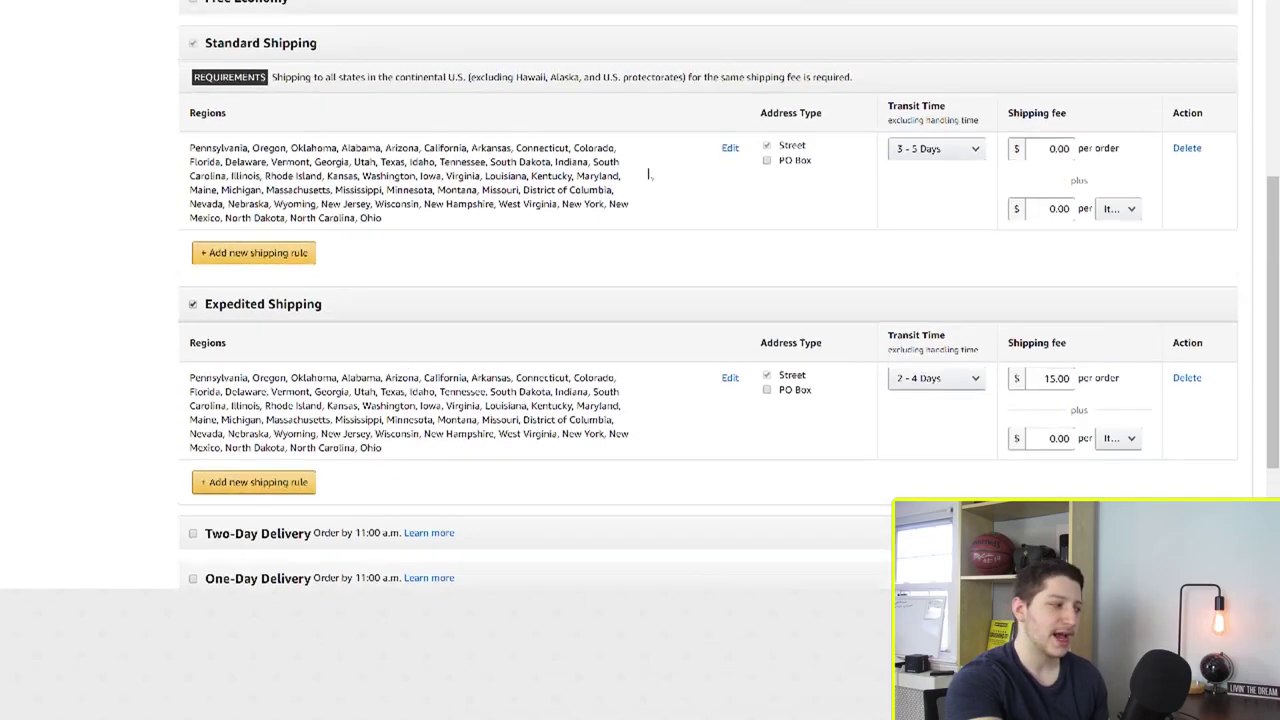
{"action": "left_click", "coordinate": [935, 155]}
{"action": "key", "text": "Down"}
{"action": "key", "text": "Return"}
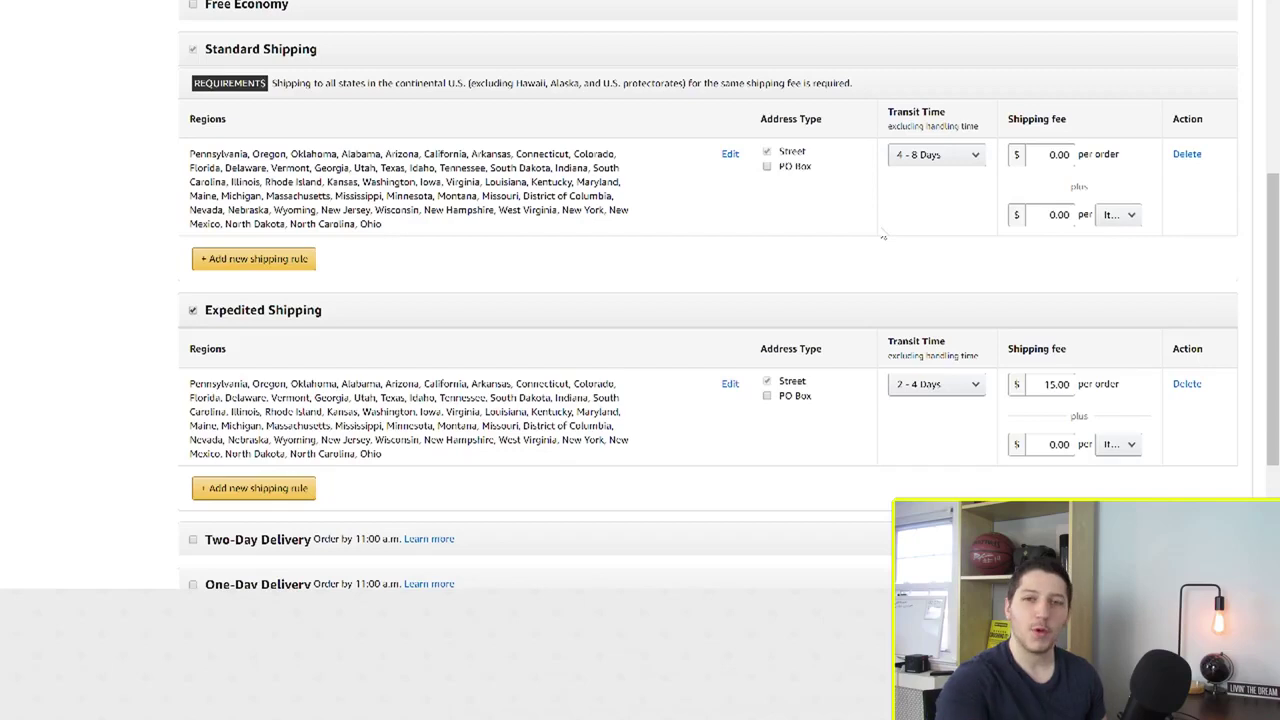
- Check the transit time choices for domestic Expedited Shipping and select 2 - 4 Days
{"action": "scroll", "coordinate": [957, 251], "scroll_direction": "down", "scroll_amount": 2}
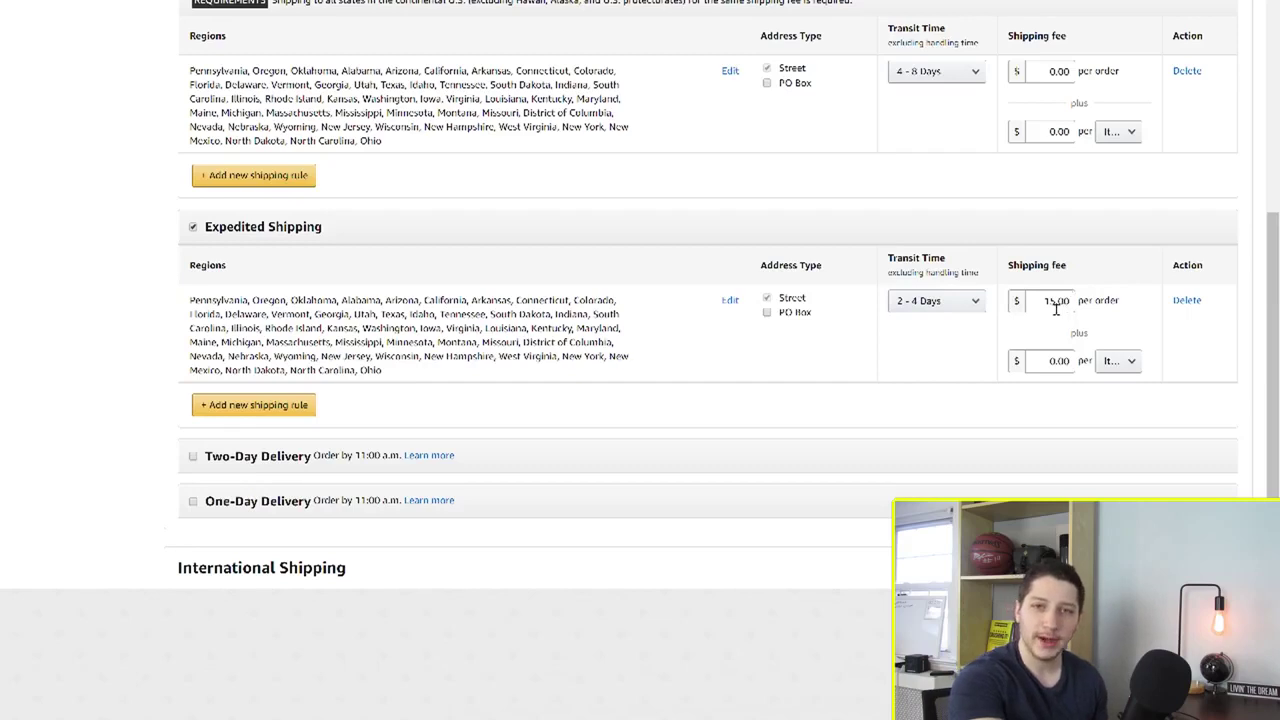
{"action": "scroll", "coordinate": [1044, 236], "scroll_direction": "up", "scroll_amount": 2}
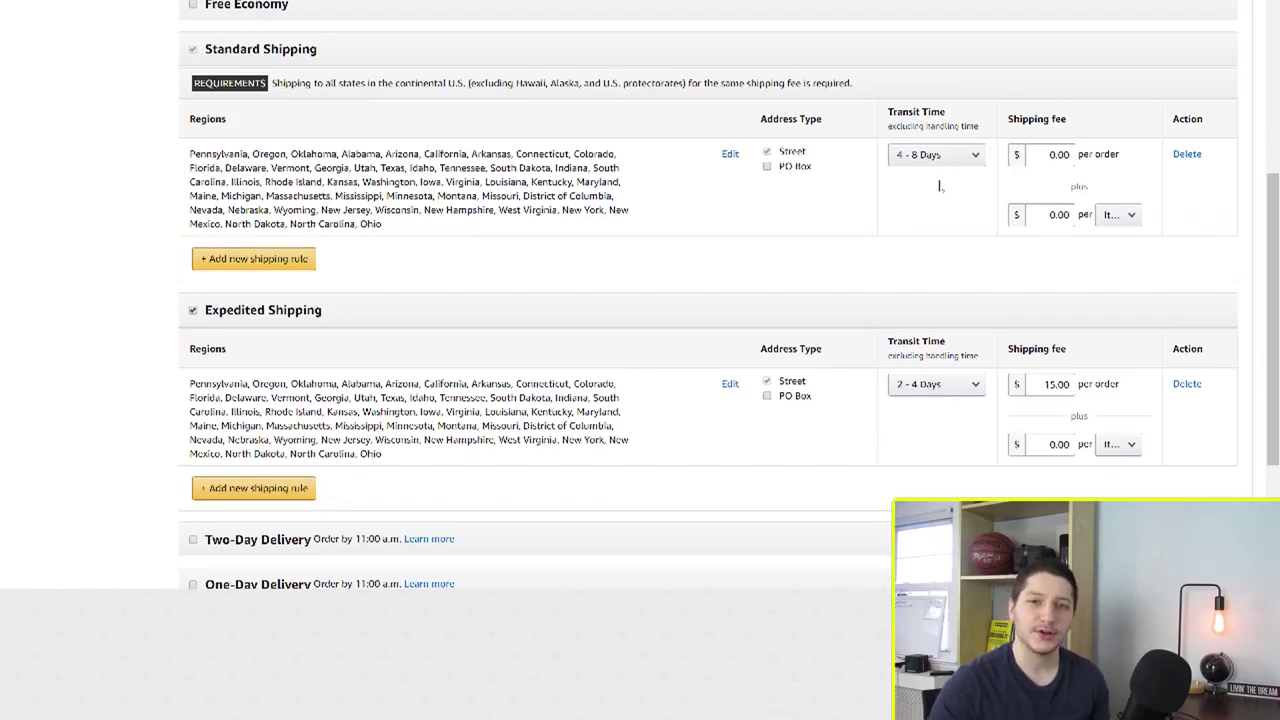
{"action": "scroll", "coordinate": [939, 185], "scroll_direction": "down", "scroll_amount": 2}
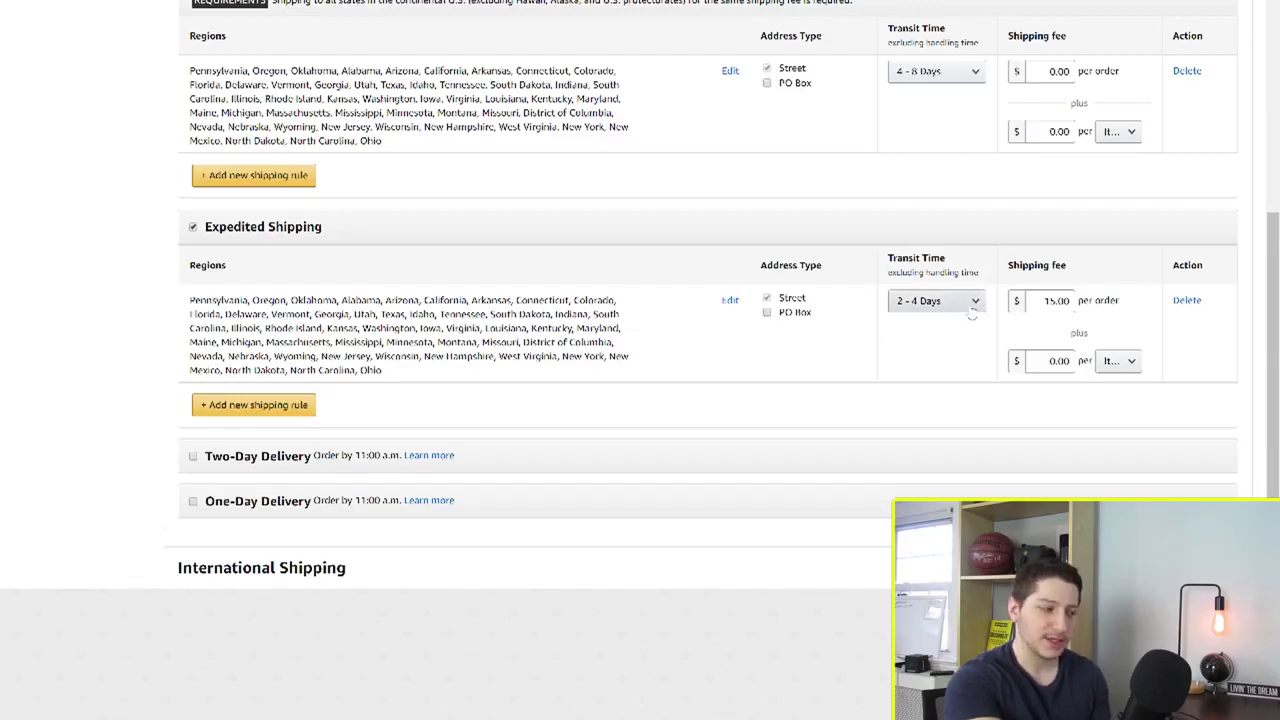
{"action": "left_click", "coordinate": [971, 309]}
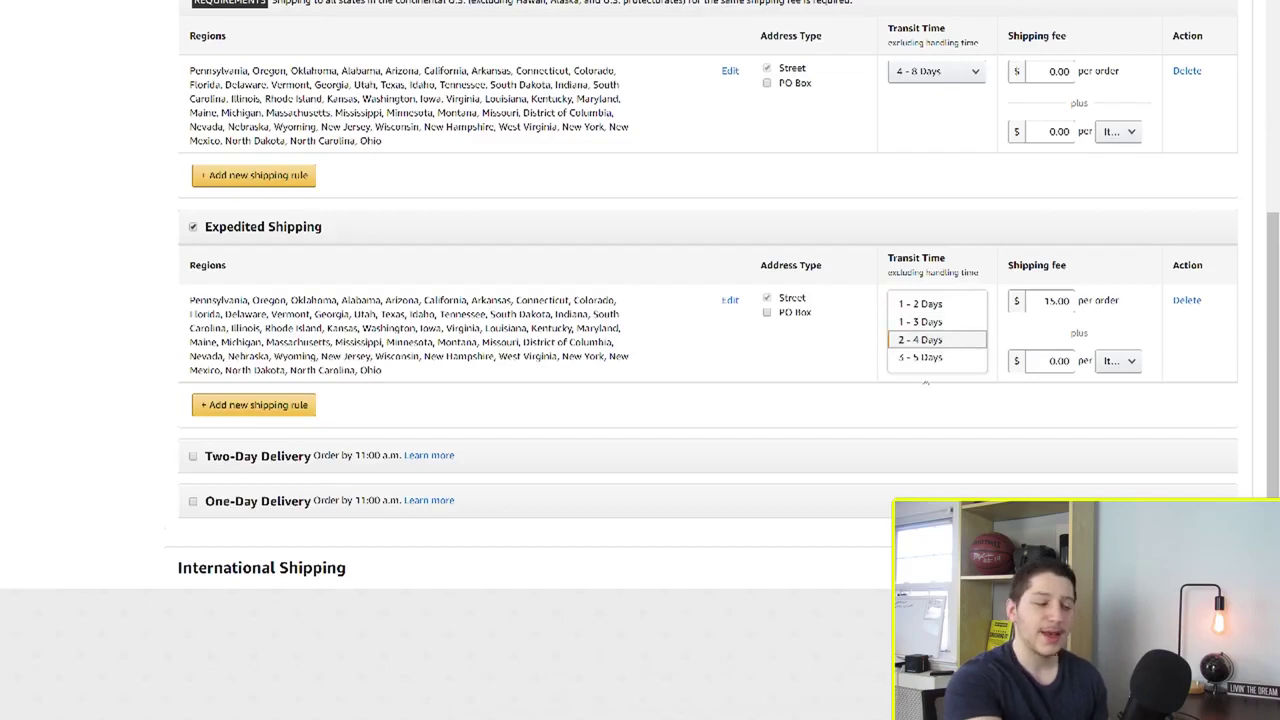
{"action": "left_click", "coordinate": [928, 349]}
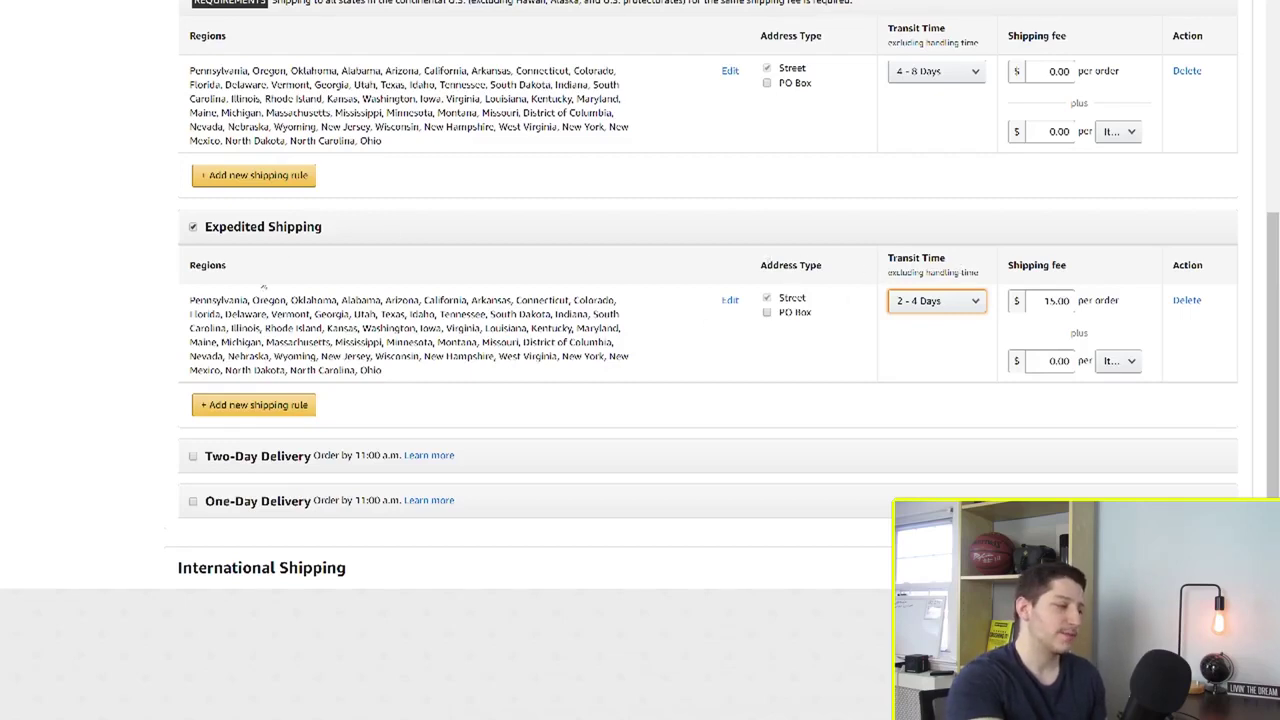
- Review the deliverable regions for Expedited Shipping and cancel out of the region selection
{"action": "left_click", "coordinate": [731, 300]}
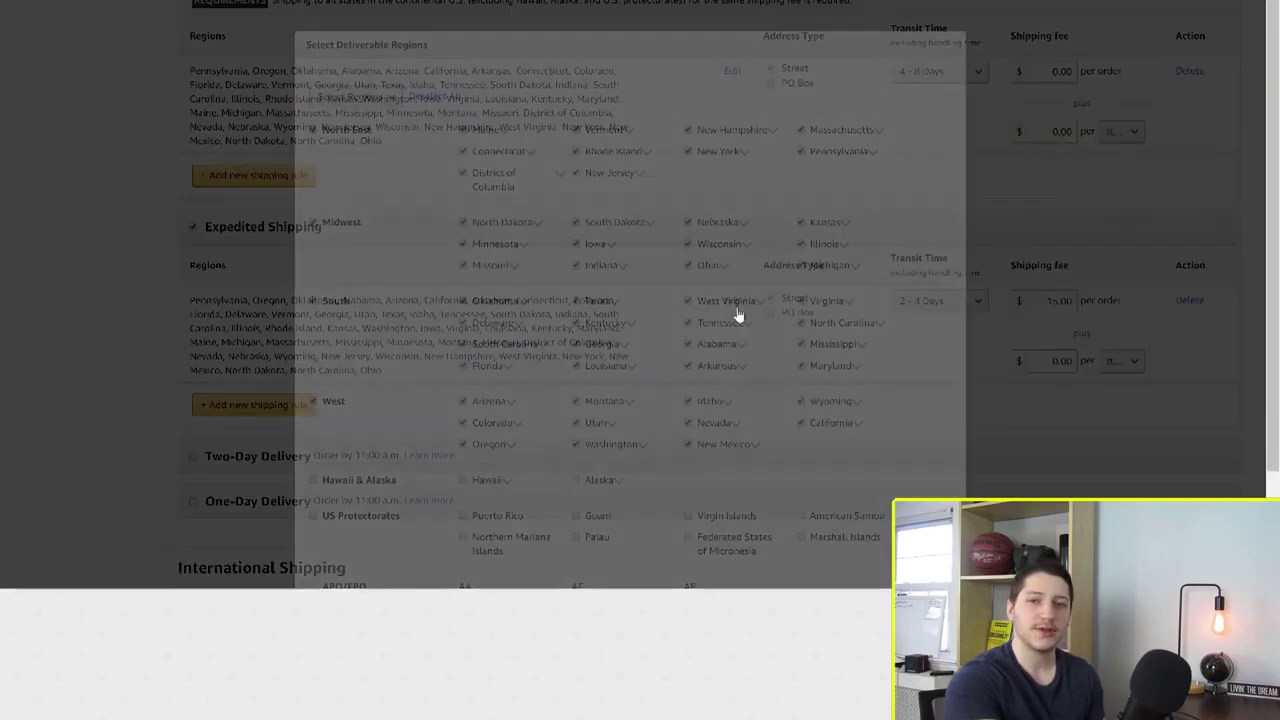
{"action": "scroll", "coordinate": [926, 296], "scroll_direction": "down", "scroll_amount": 2}
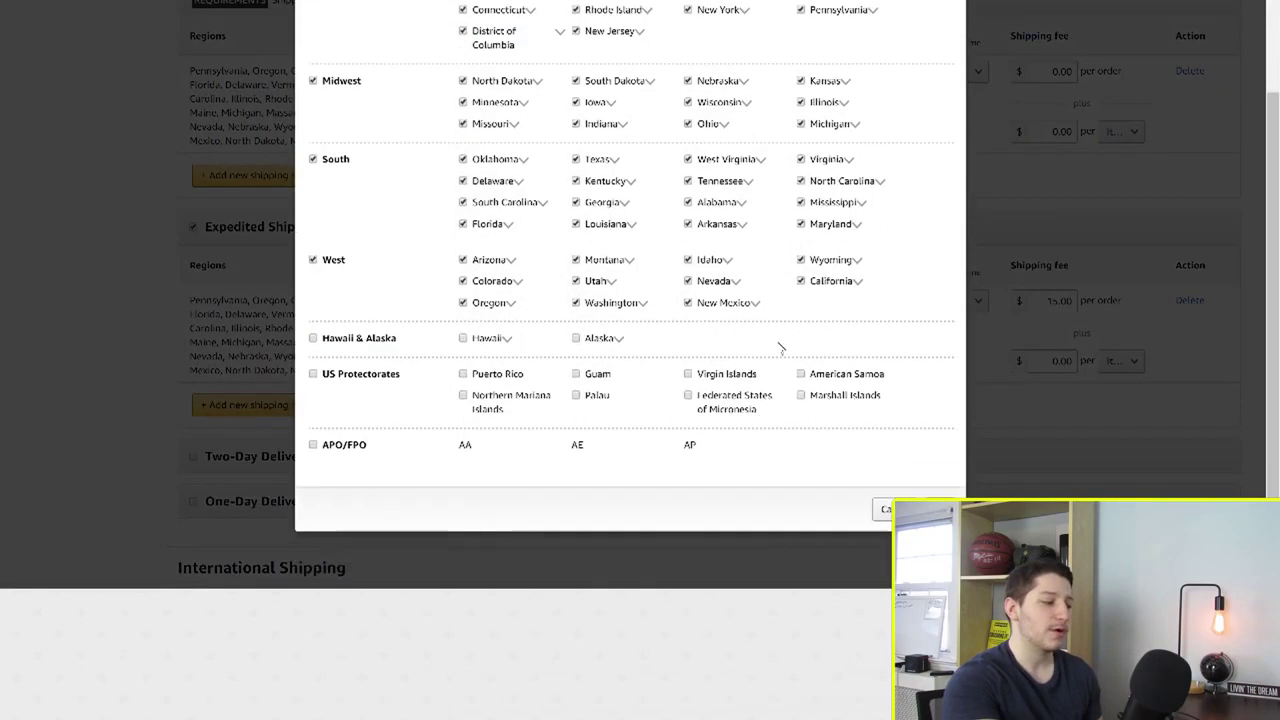
{"action": "left_click", "coordinate": [900, 509]}
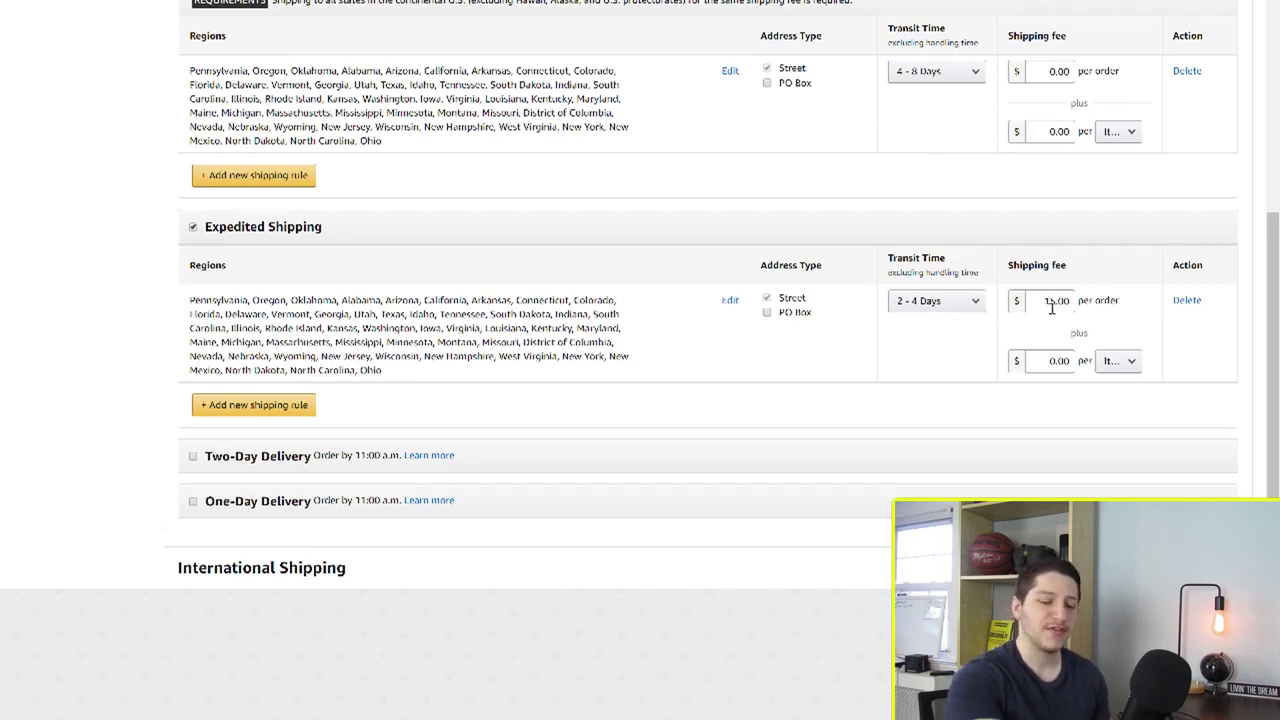
- Set the additional Expedited Shipping fee to $5.00 per Item
{"action": "double_click", "coordinate": [1050, 362]}
{"action": "left_click", "coordinate": [1123, 365]}
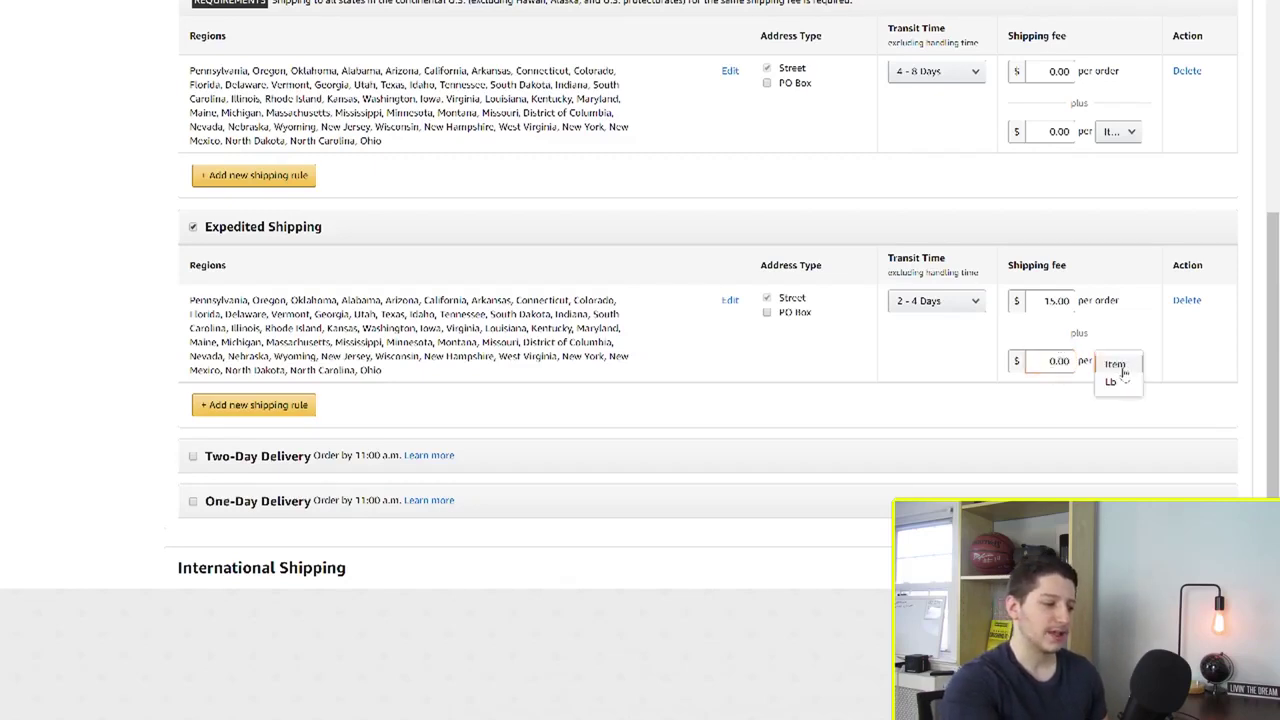
{"action": "left_click", "coordinate": [1116, 365]}
{"action": "double_click", "coordinate": [1048, 366]}
{"action": "type", "text": "2.50"}
{"action": "left_click_drag", "start_coordinate": [1070, 361], "coordinate": [1050, 362]}
{"action": "type", "text": "5"}
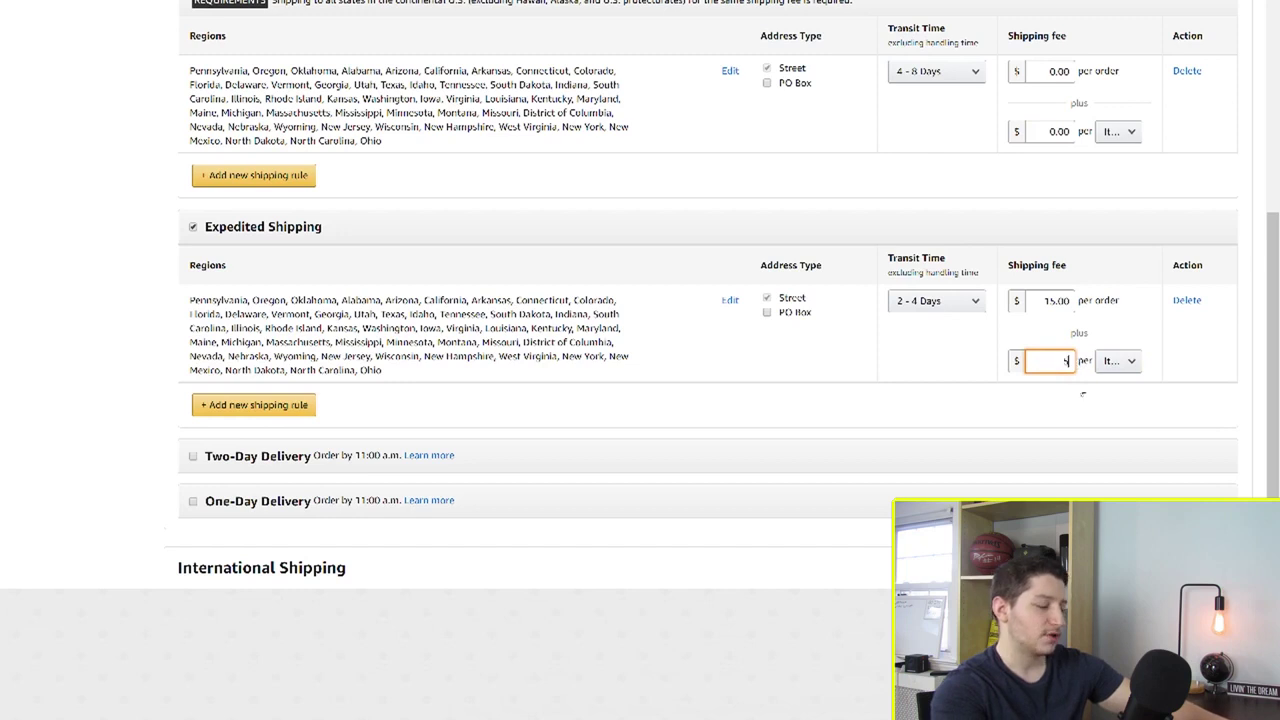
{"action": "left_click", "coordinate": [1106, 419]}
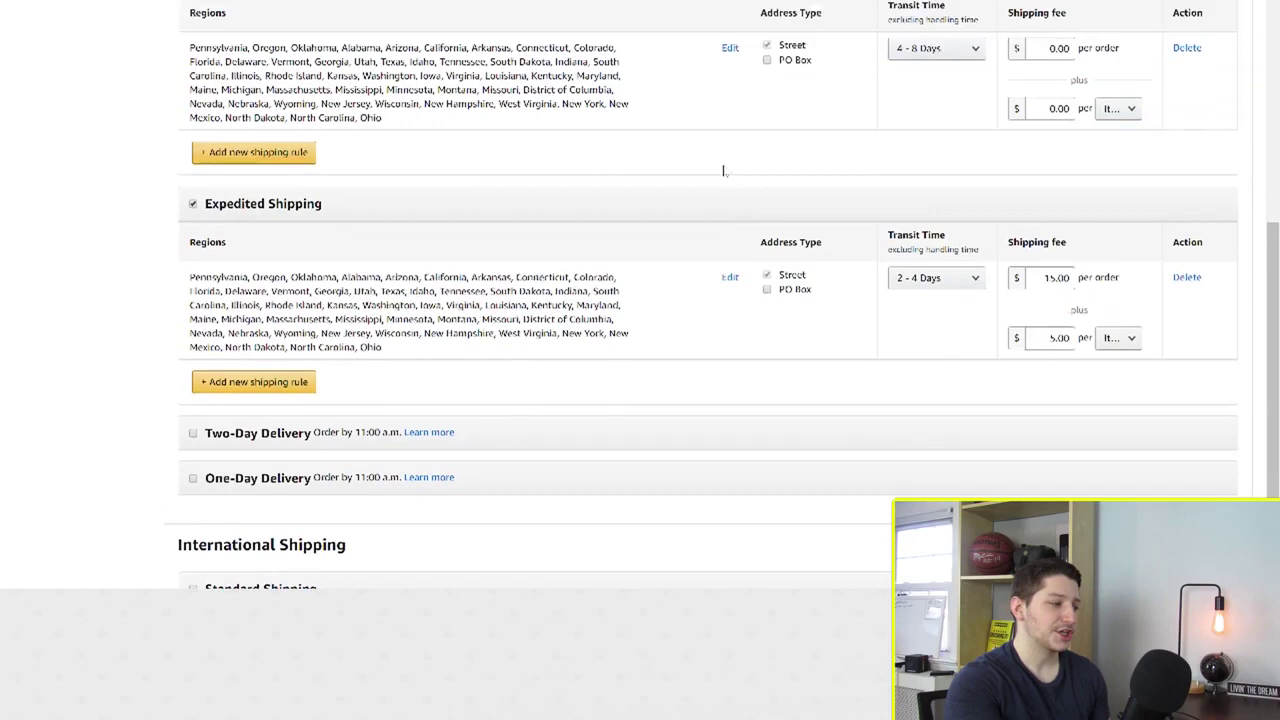
- Save the edited shipping template
{"action": "scroll", "coordinate": [723, 170], "scroll_direction": "up", "scroll_amount": 3}
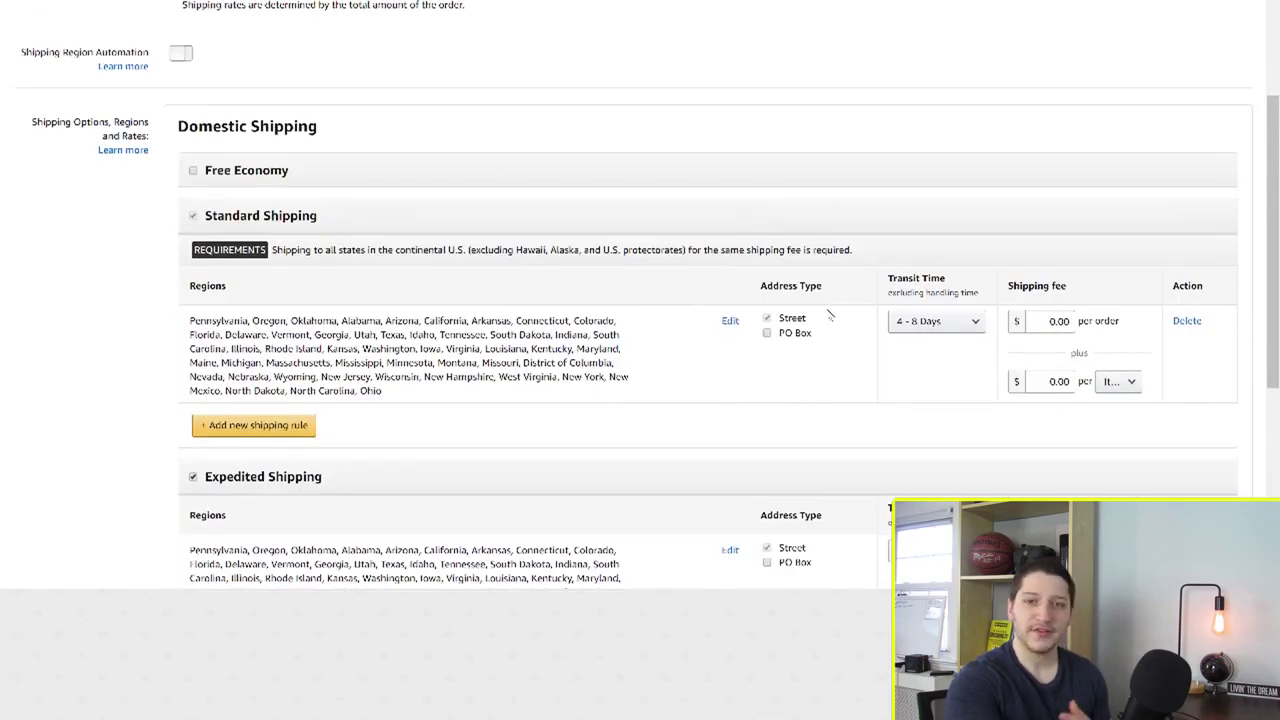
{"action": "scroll", "coordinate": [828, 315], "scroll_direction": "down", "scroll_amount": 5}
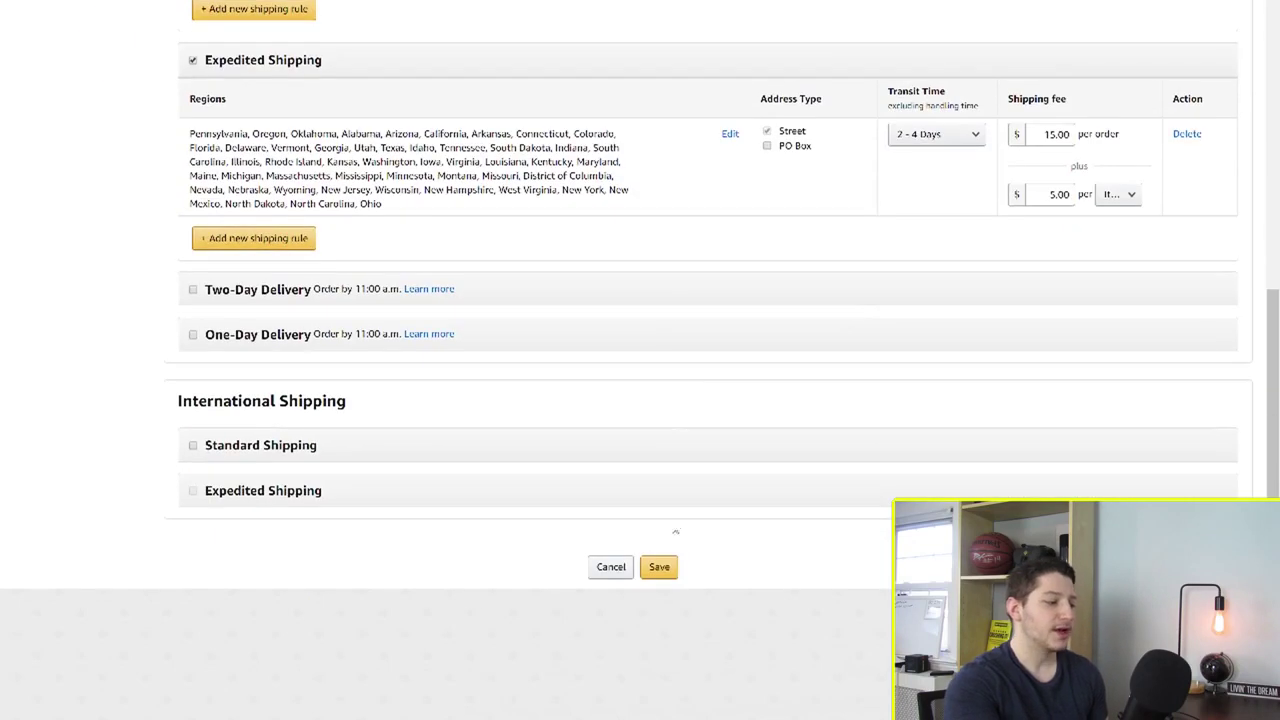
{"action": "left_click", "coordinate": [662, 567]}
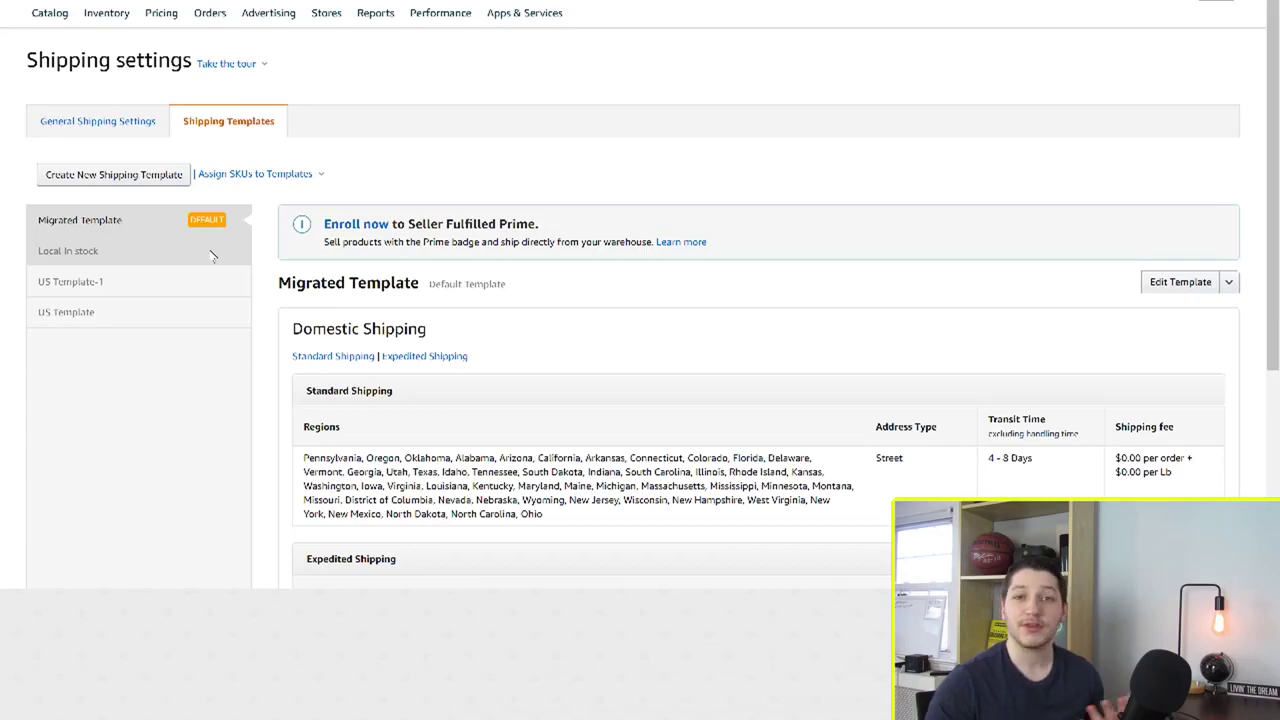
- View the Local In stock template's shipping settings and open the list of further actions for it
{"action": "scroll", "coordinate": [214, 251], "scroll_direction": "down", "scroll_amount": 1}
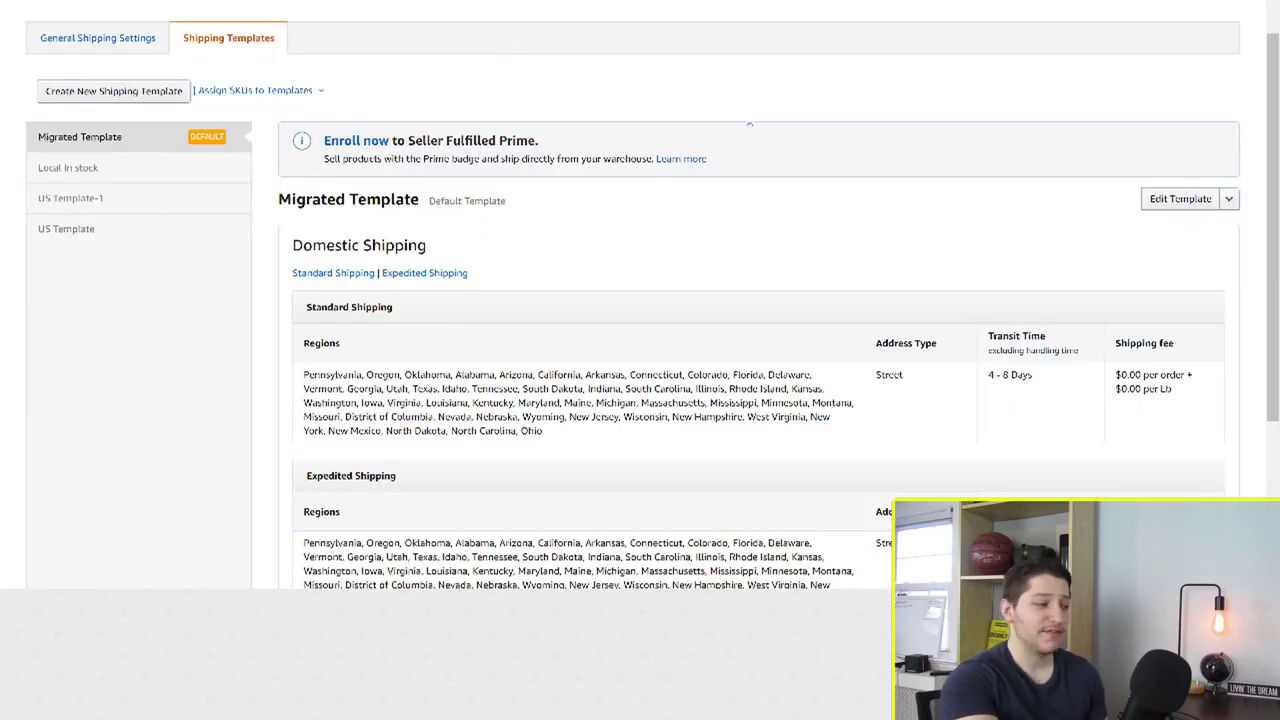
{"action": "left_click", "coordinate": [130, 92]}
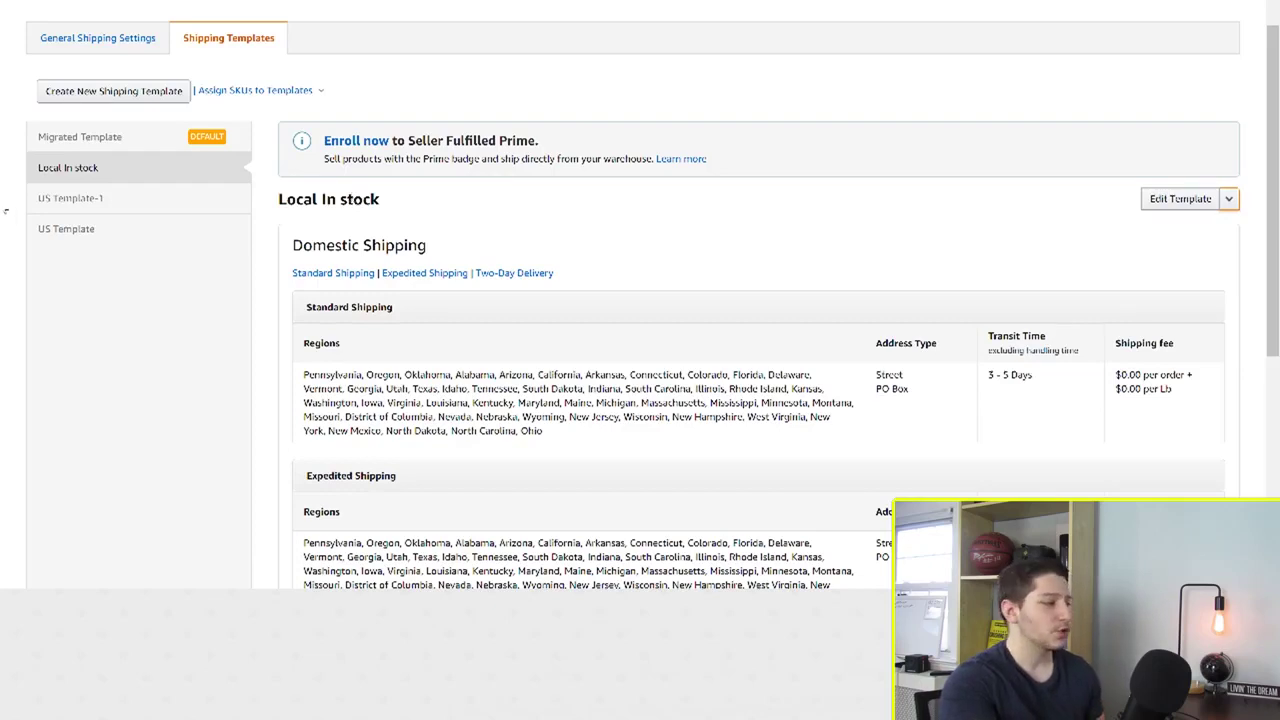
{"action": "left_click", "coordinate": [1229, 198]}
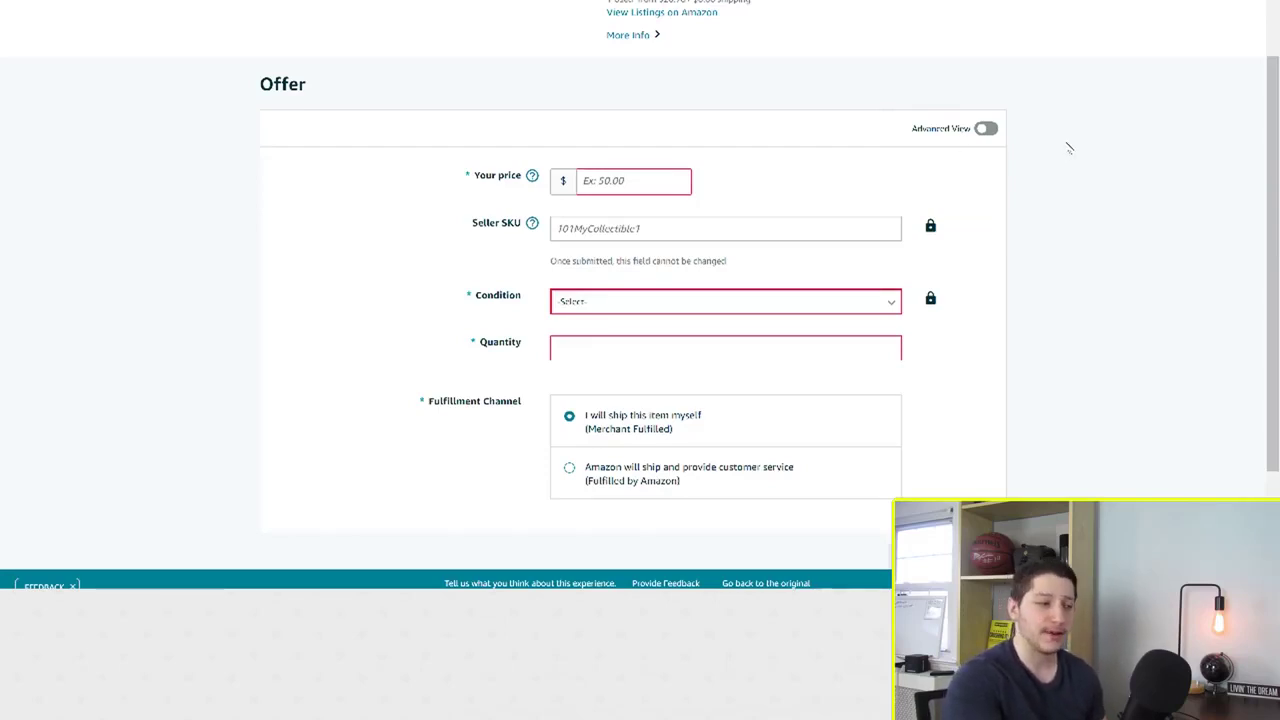
- Turn on Advanced View in the product's offer form and check the available Shipping-Template options
{"action": "scroll", "coordinate": [880, 115], "scroll_direction": "up", "scroll_amount": 1}
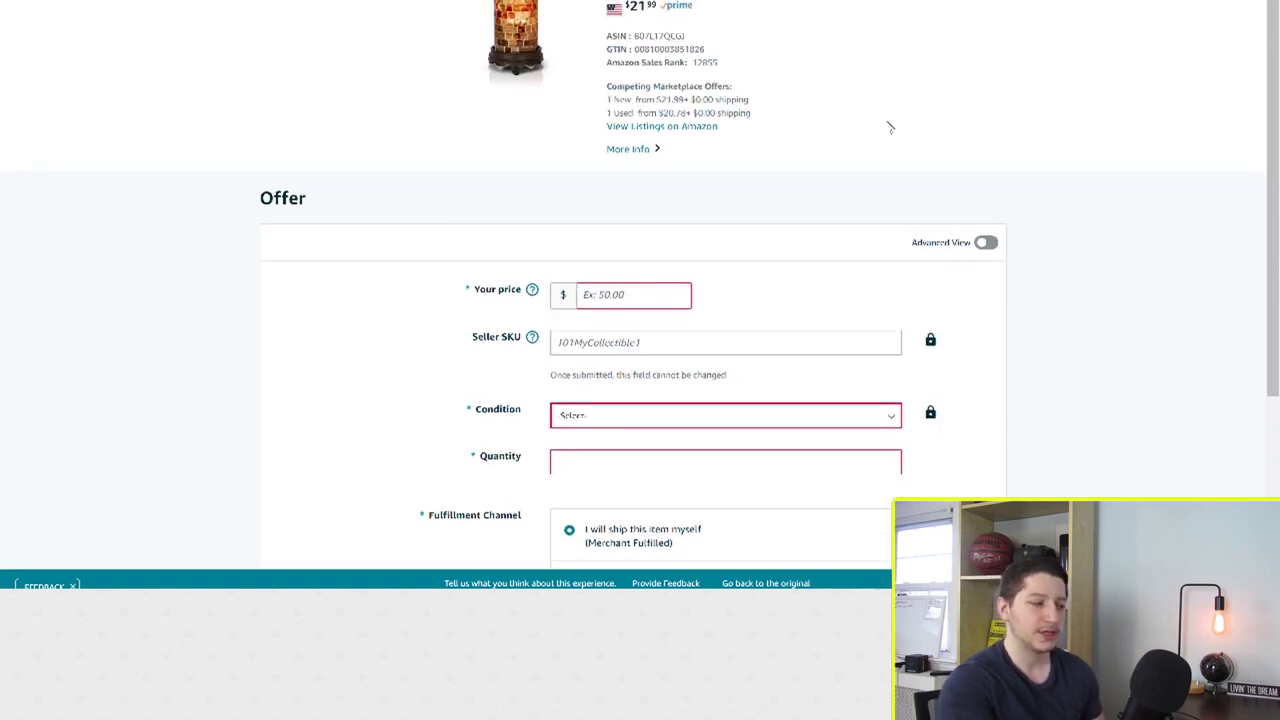
{"action": "left_click", "coordinate": [985, 243]}
{"action": "scroll", "coordinate": [829, 177], "scroll_direction": "down", "scroll_amount": 2}
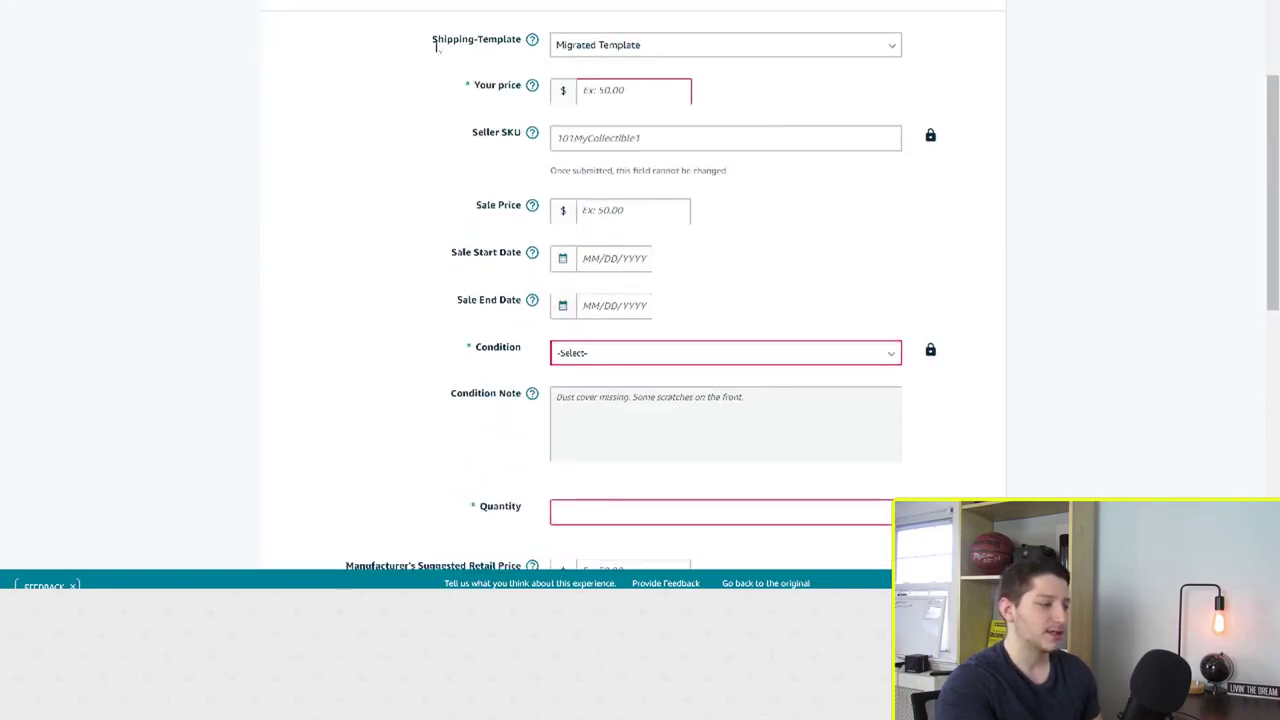
{"action": "left_click", "coordinate": [893, 48]}
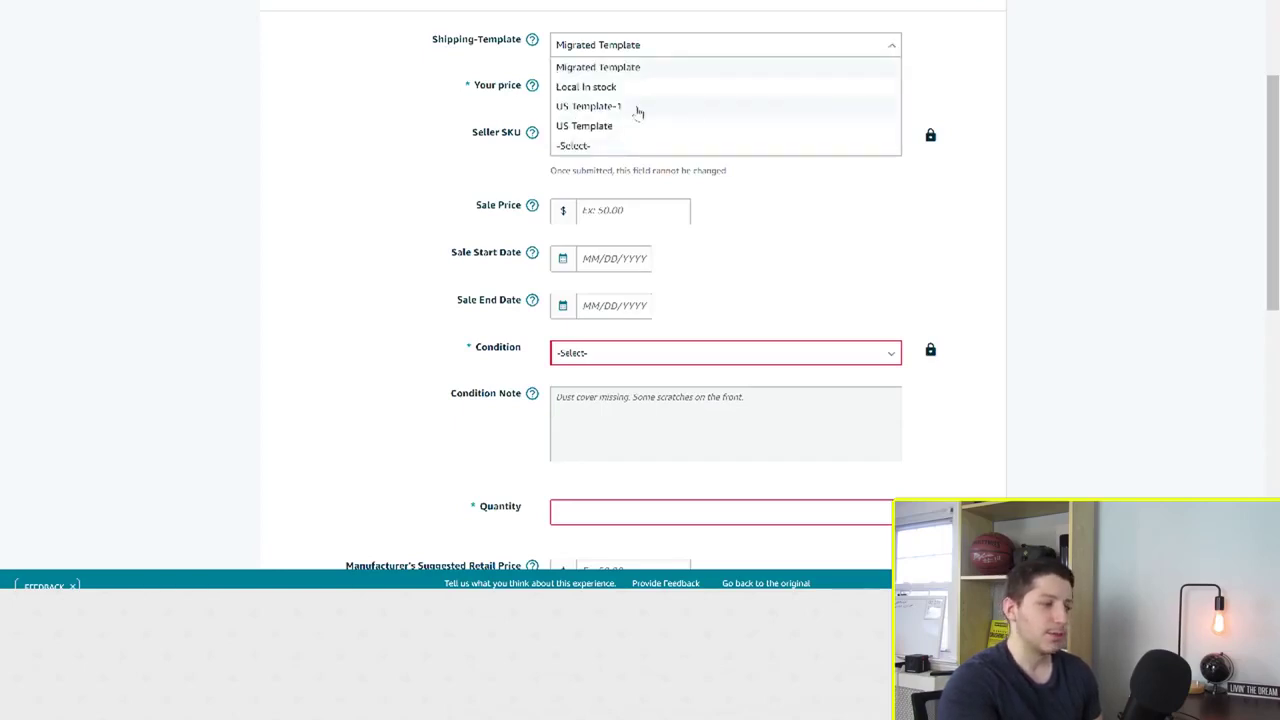
{"action": "left_click", "coordinate": [955, 95]}
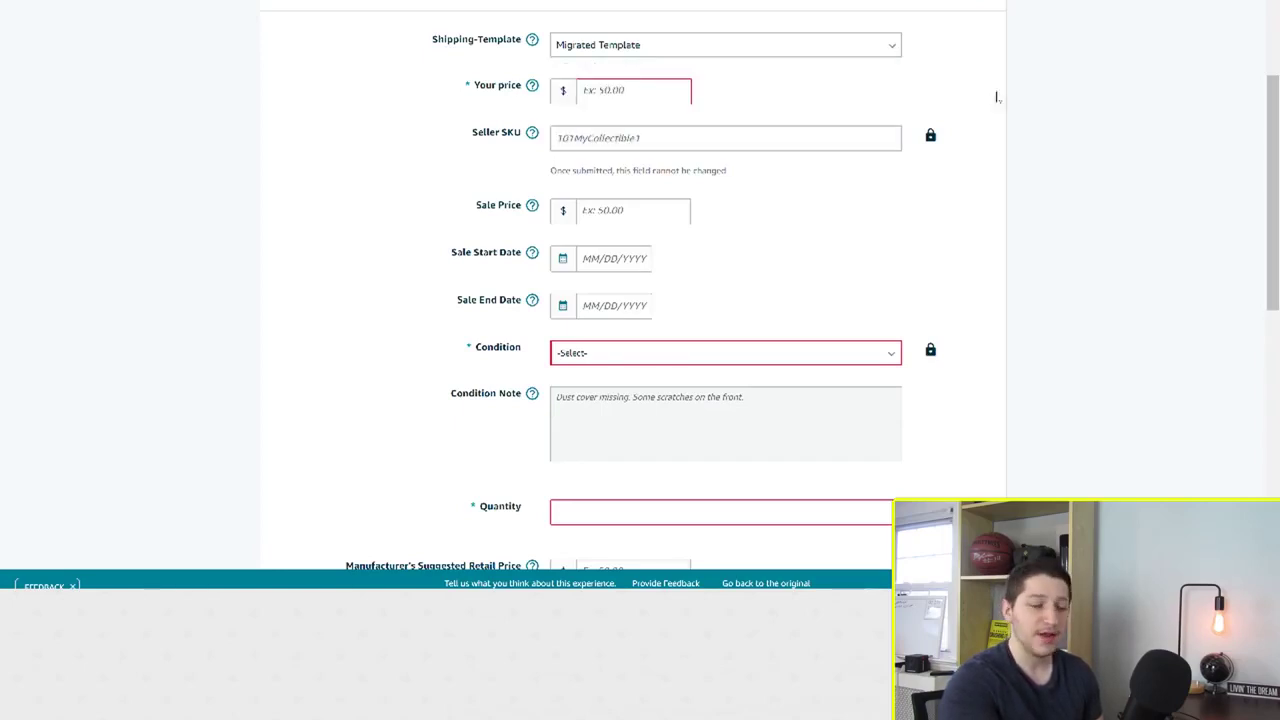